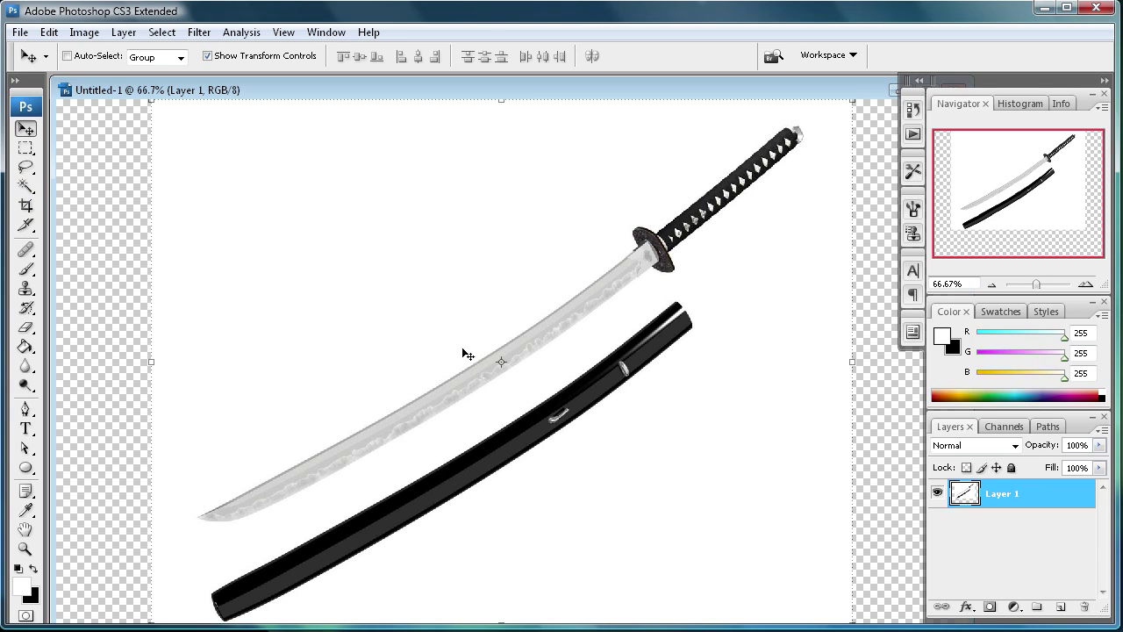
# Step: Select the white background around the katana and scabbard with the Magic Wand
pyautogui.click(26, 186)
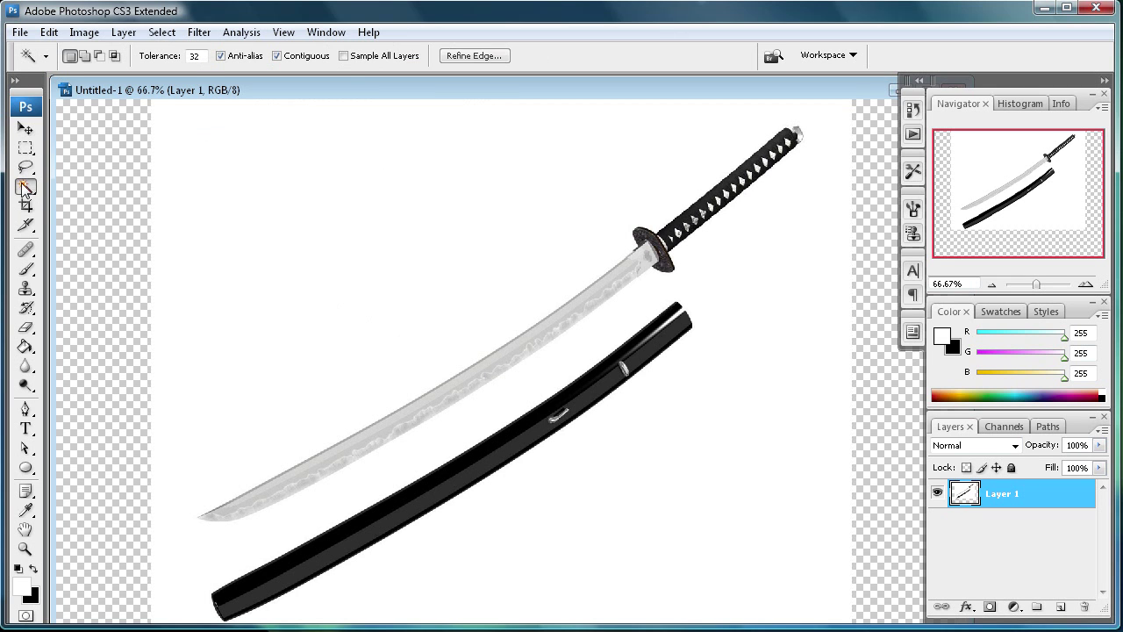
pyautogui.click(418, 283)
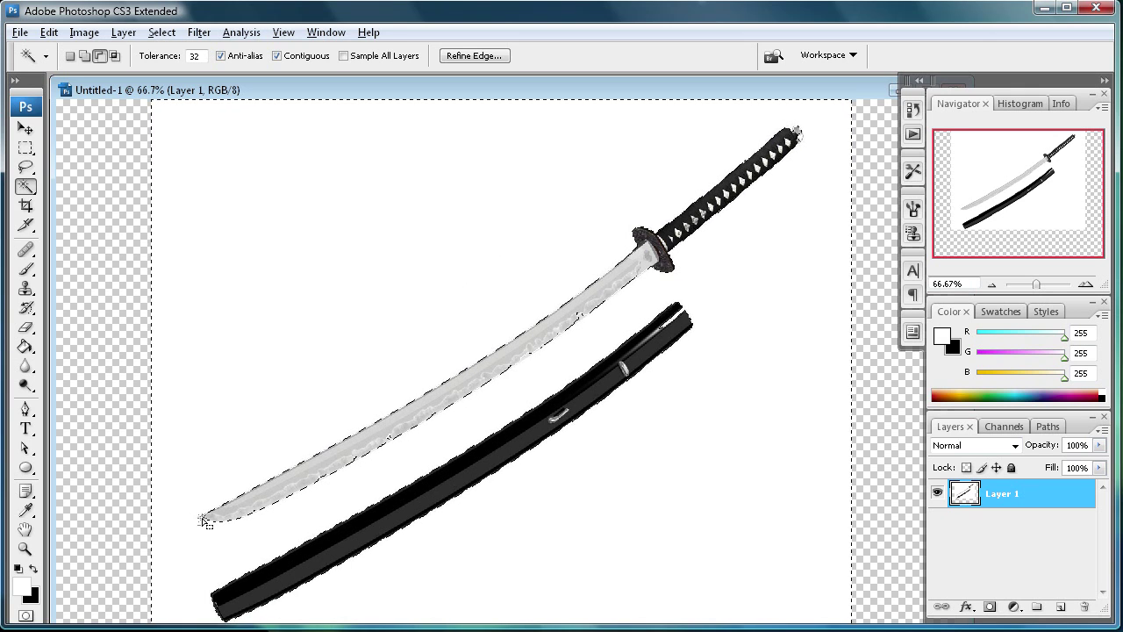
pyautogui.keyDown('alt'); pyautogui.click(206, 523); pyautogui.keyUp('alt')
pyautogui.click(734, 343)
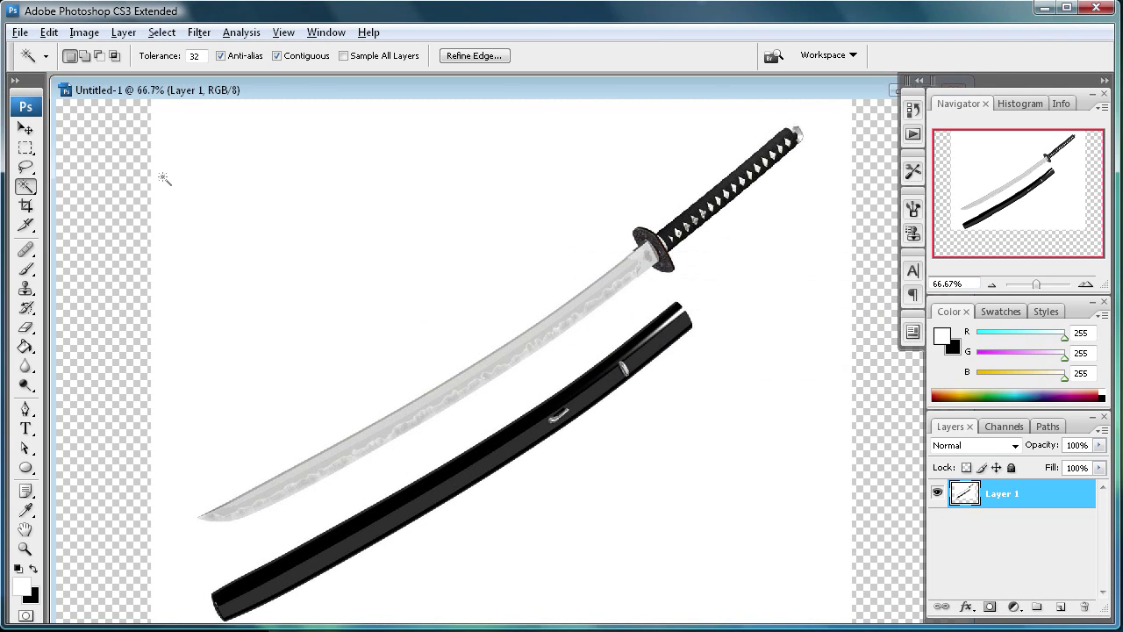
pyautogui.click(49, 33)
pyautogui.click(66, 54)
pyautogui.press('alt')
pyautogui.click(25, 147)
# Step: Cut the white background to Layer 2 and delete it, restoring the accidentally deleted Layer 1
pyautogui.rightClick(457, 382)
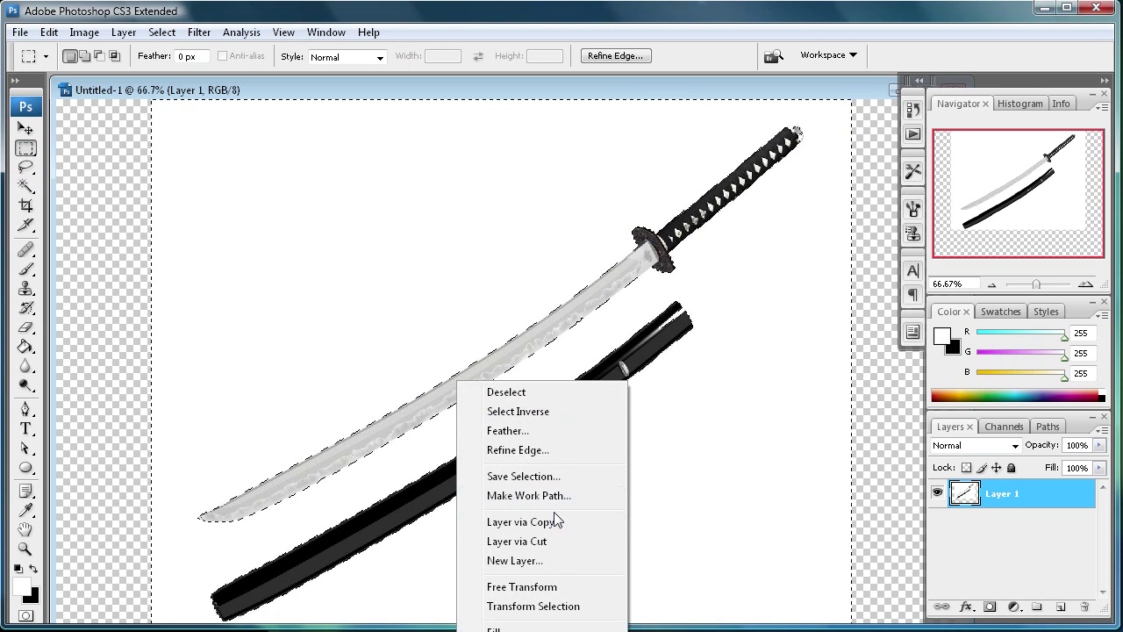
pyautogui.click(560, 546)
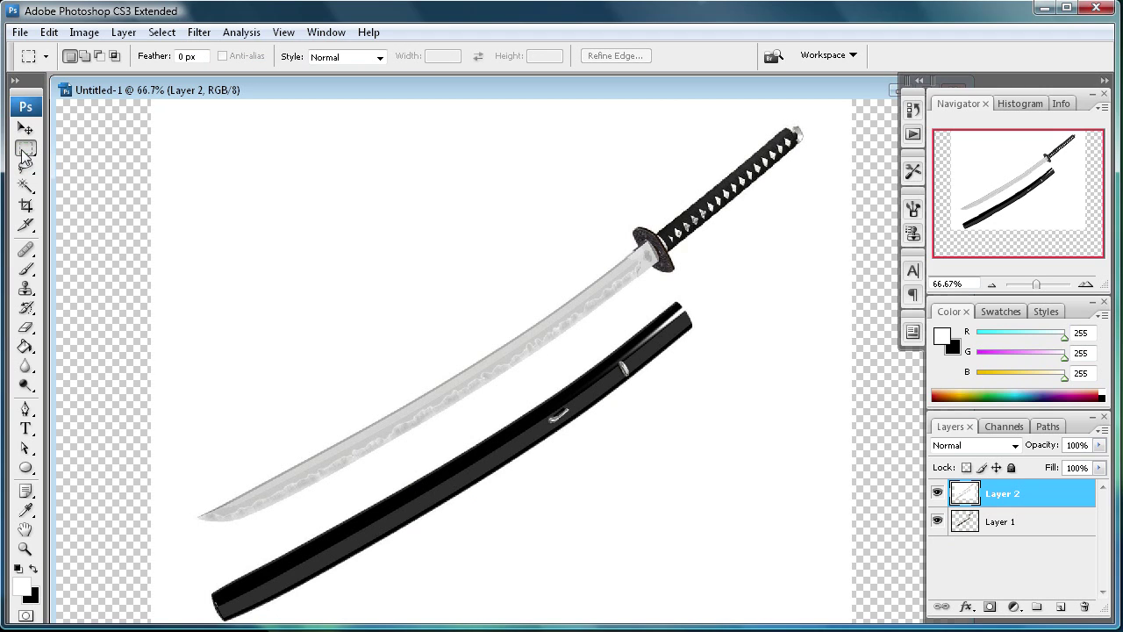
pyautogui.click(1007, 535)
pyautogui.moveTo(1009, 532); pyautogui.dragTo(1088, 605)
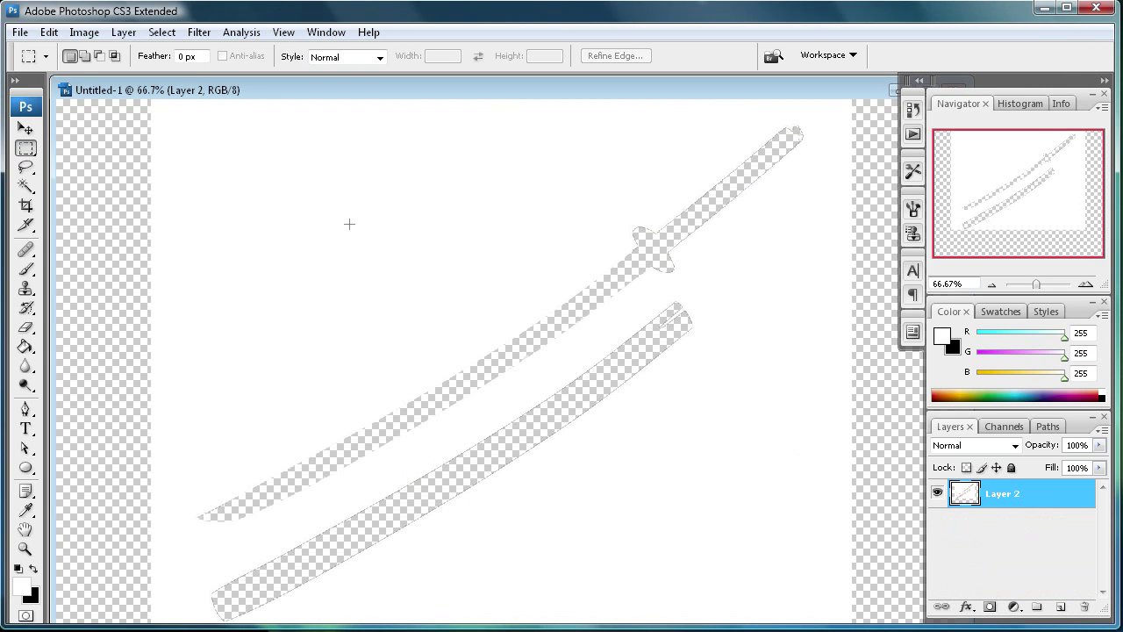
pyautogui.click(49, 32)
pyautogui.click(62, 47)
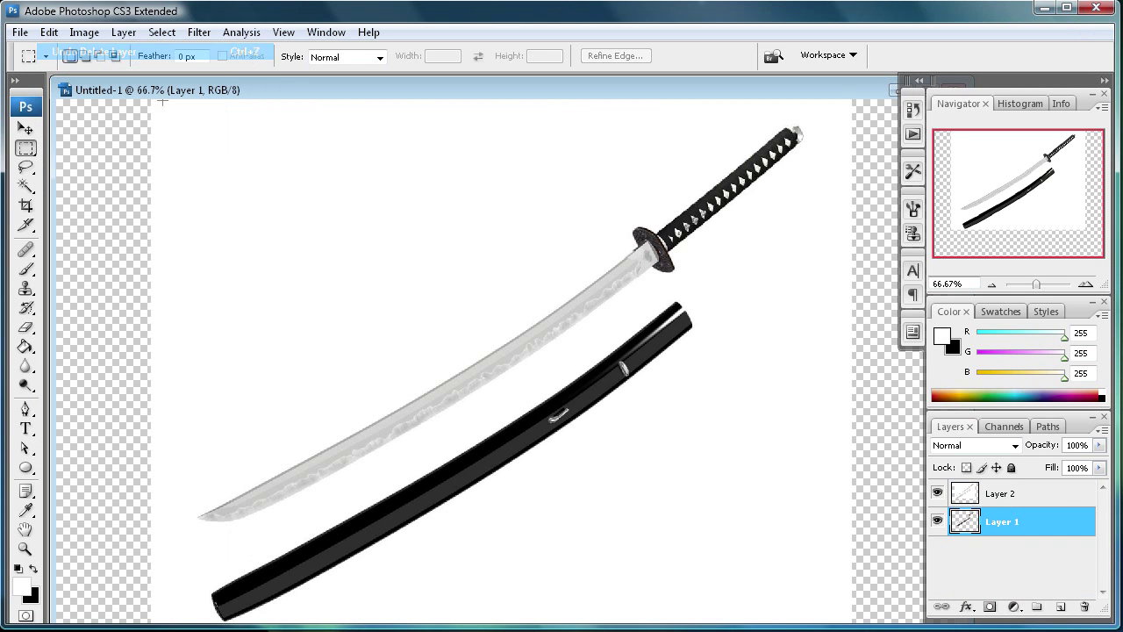
pyautogui.click(1025, 498)
pyautogui.moveTo(1028, 509); pyautogui.dragTo(1084, 605)
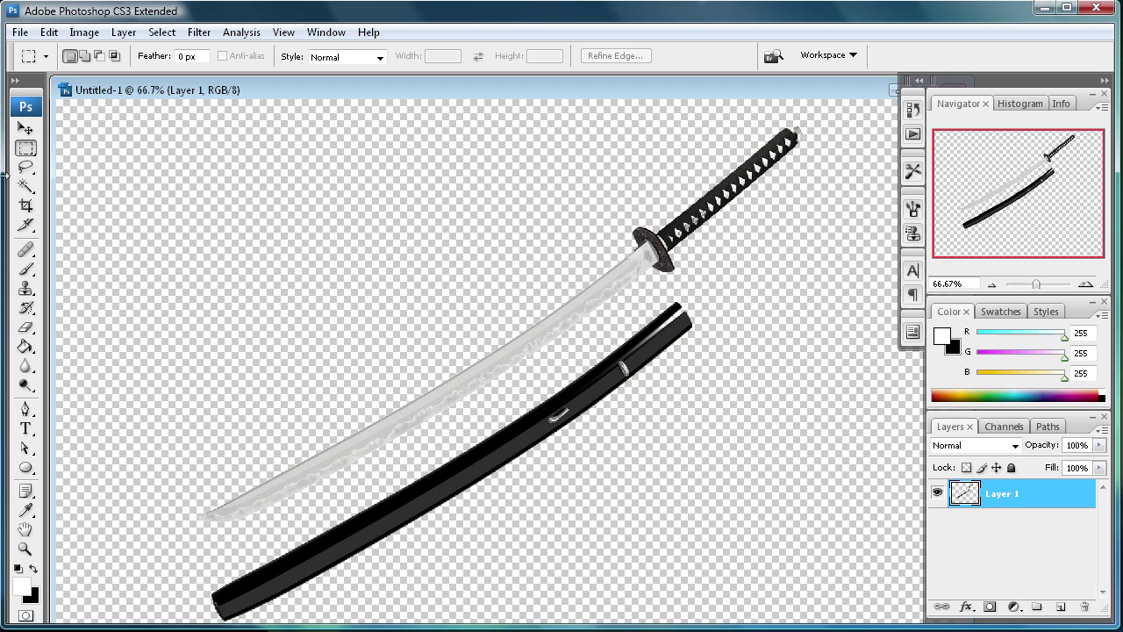
# Step: Trace a closed Pen path around the scabbard
pyautogui.click(26, 409)
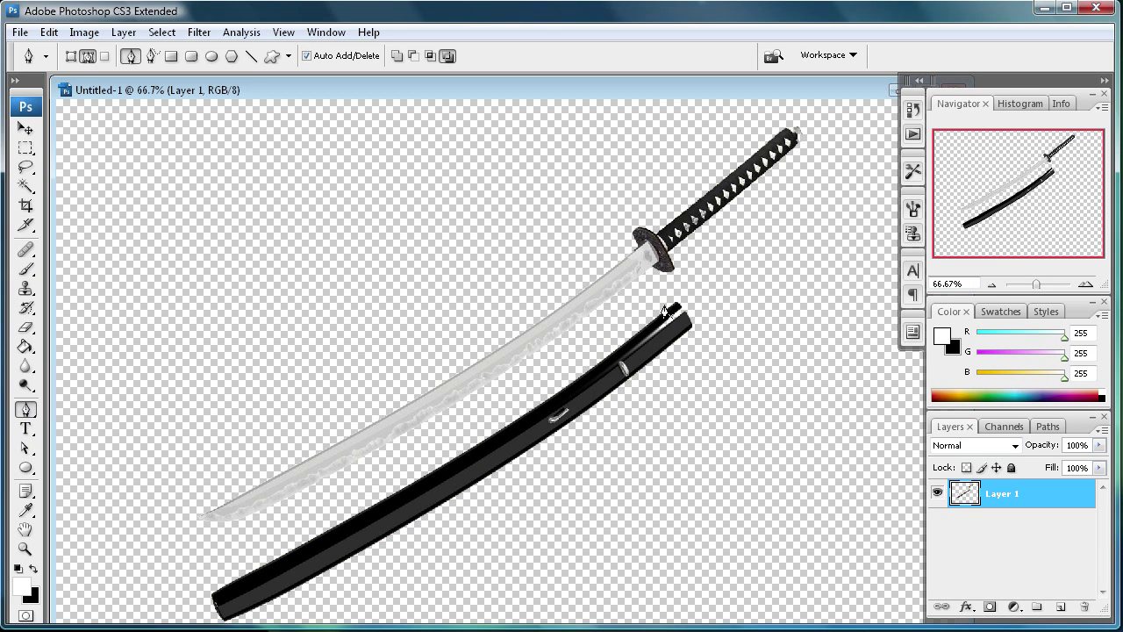
pyautogui.click(200, 566)
pyautogui.click(208, 613)
pyautogui.click(419, 566)
pyautogui.click(627, 479)
pyautogui.click(705, 362)
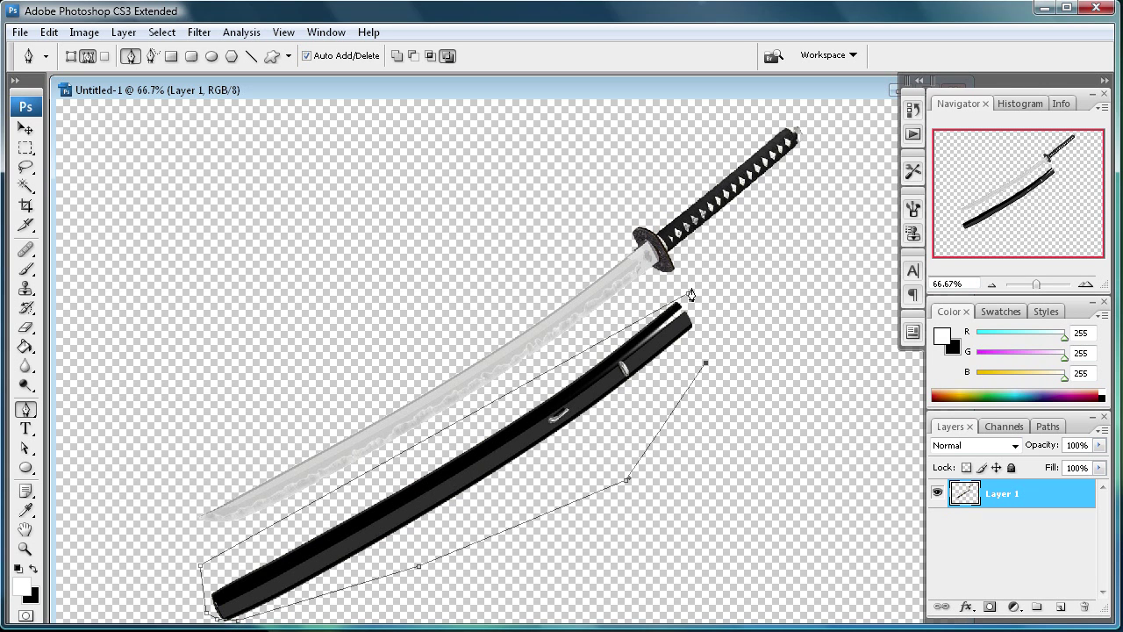
pyautogui.click(689, 296)
# Step: Turn the scabbard path into a selection, cut it to Layer 2 and delete that layer
pyautogui.rightClick(422, 498)
pyautogui.click(545, 579)
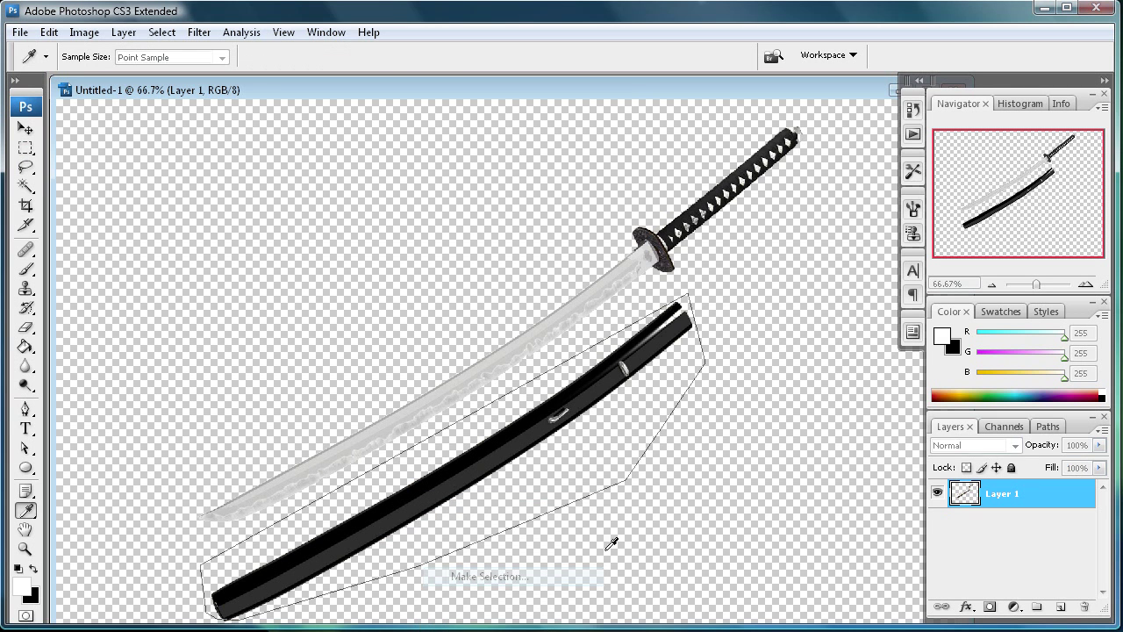
pyautogui.click(825, 269)
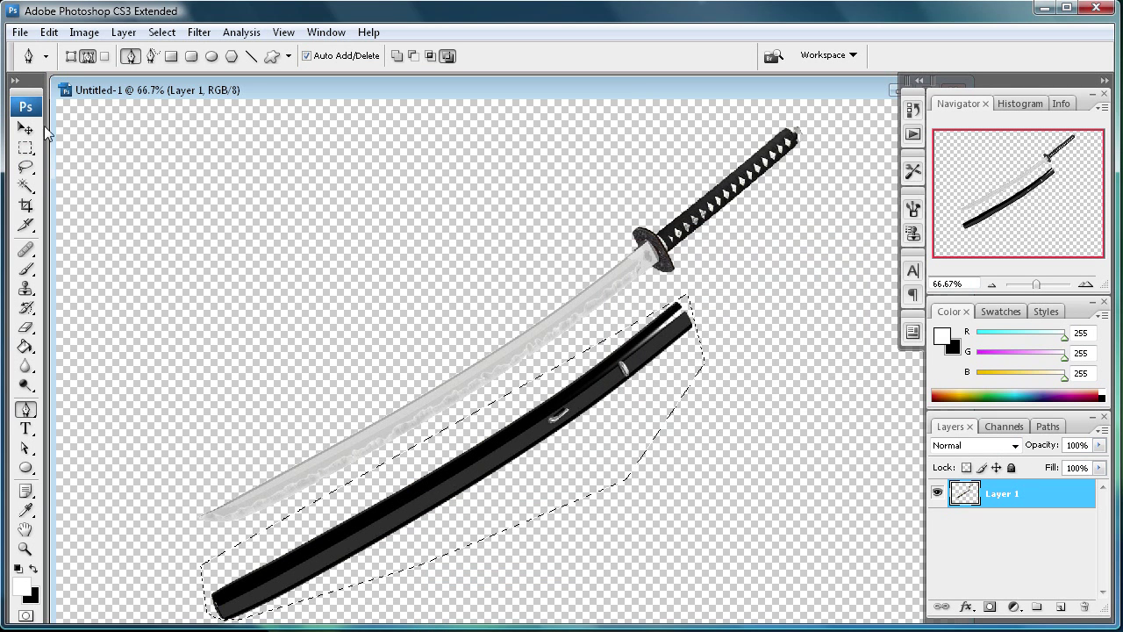
pyautogui.click(26, 149)
pyautogui.rightClick(445, 500)
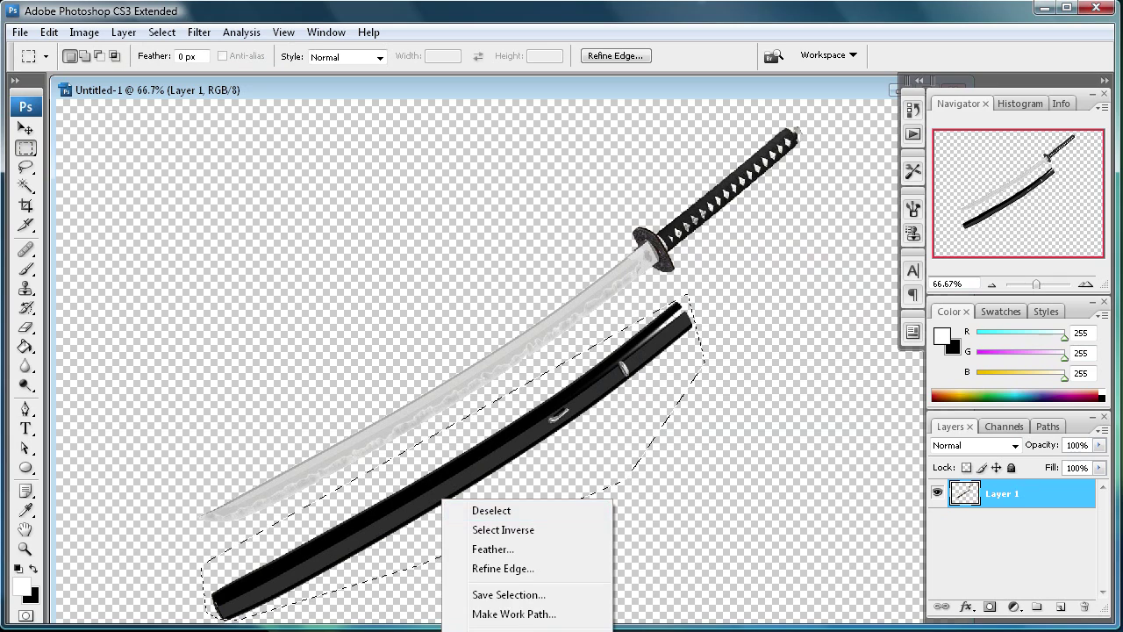
pyautogui.click(478, 620)
pyautogui.moveTo(1025, 501); pyautogui.dragTo(1085, 606)
pyautogui.click(25, 328)
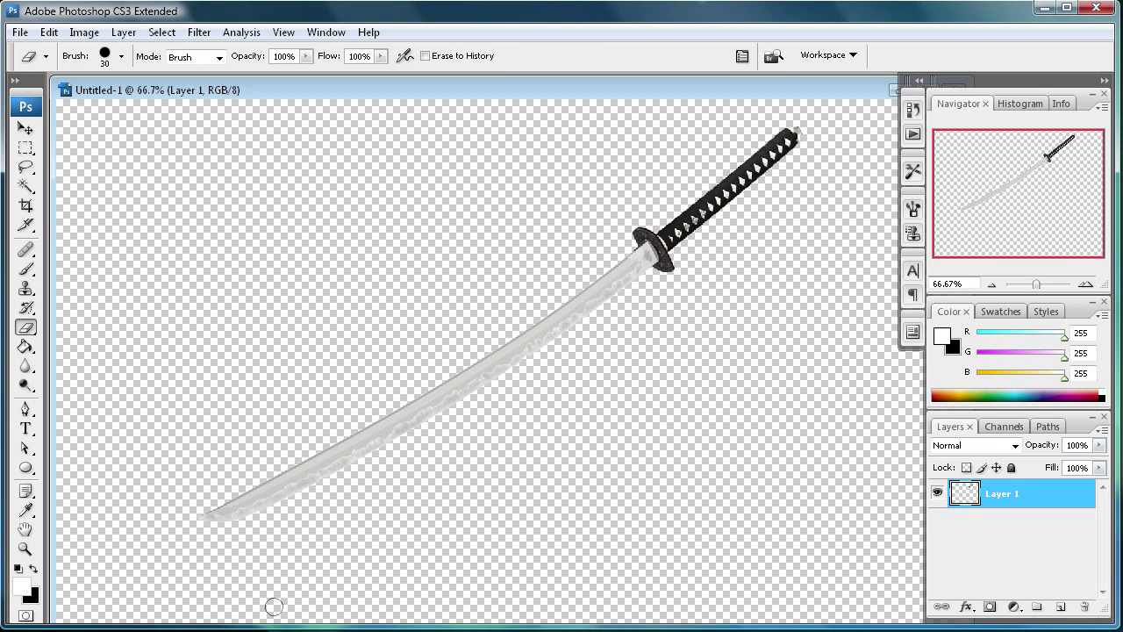
pyautogui.click(25, 129)
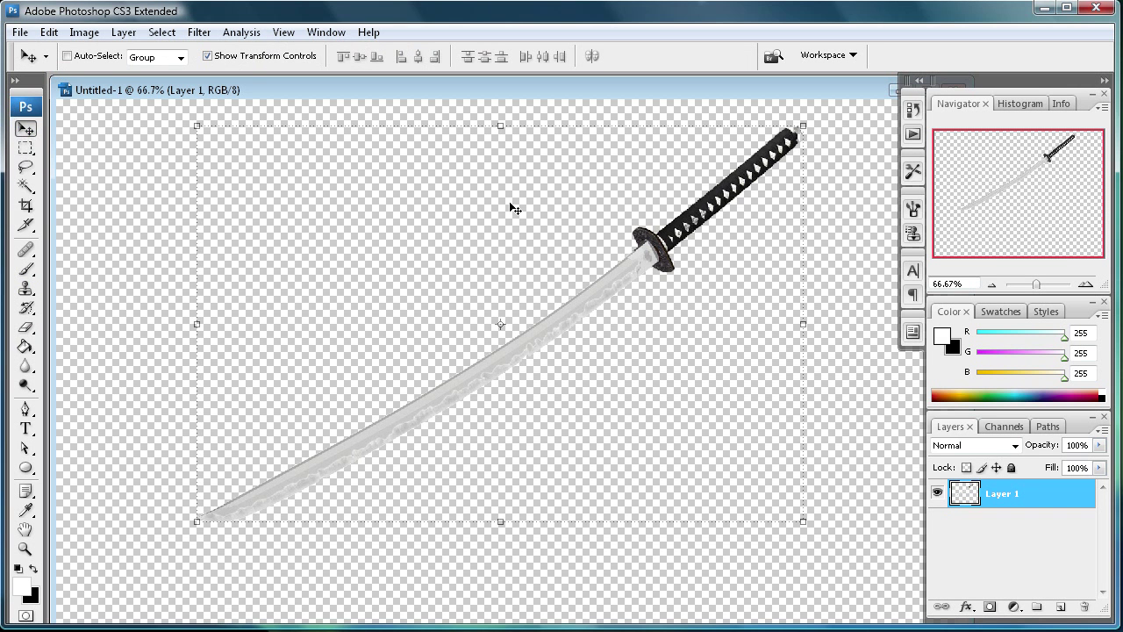
# Step: Nudge the katana down-left, load its outline as a selection and contract it by 2 pixels
pyautogui.moveTo(580, 293); pyautogui.dragTo(563, 323)
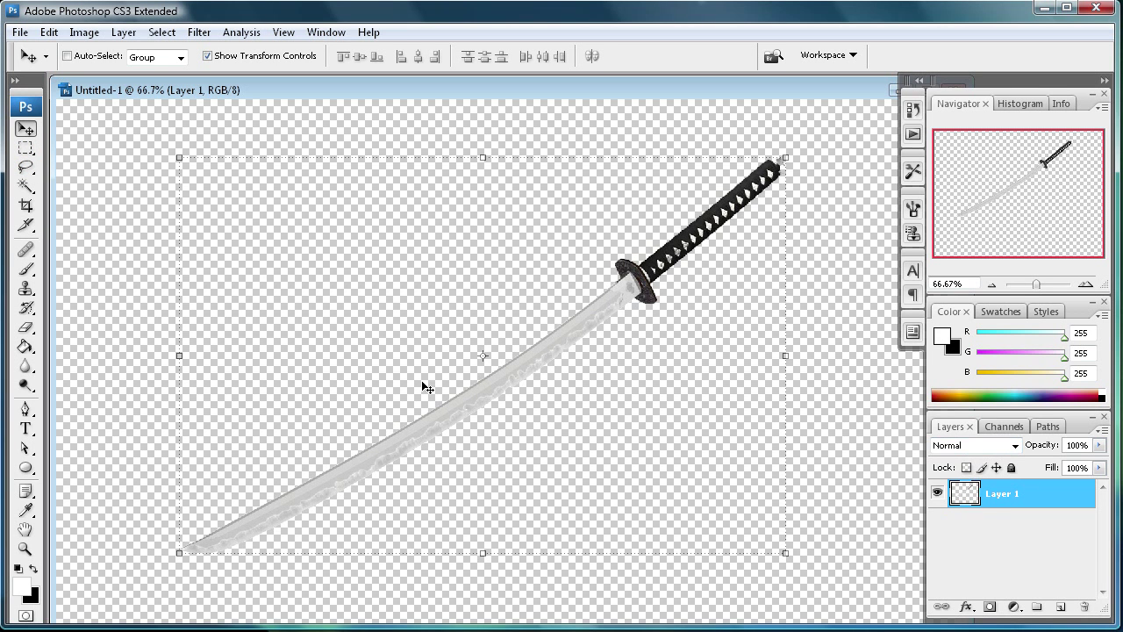
pyautogui.keyDown('ctrl'); pyautogui.click(965, 495); pyautogui.keyUp('ctrl')
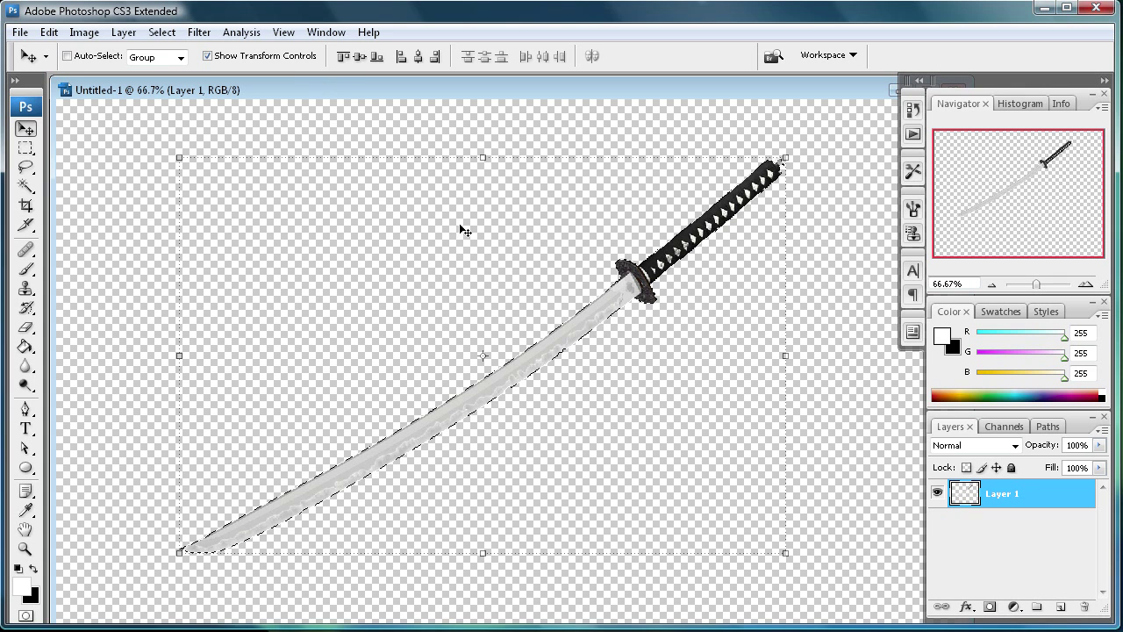
pyautogui.click(173, 36)
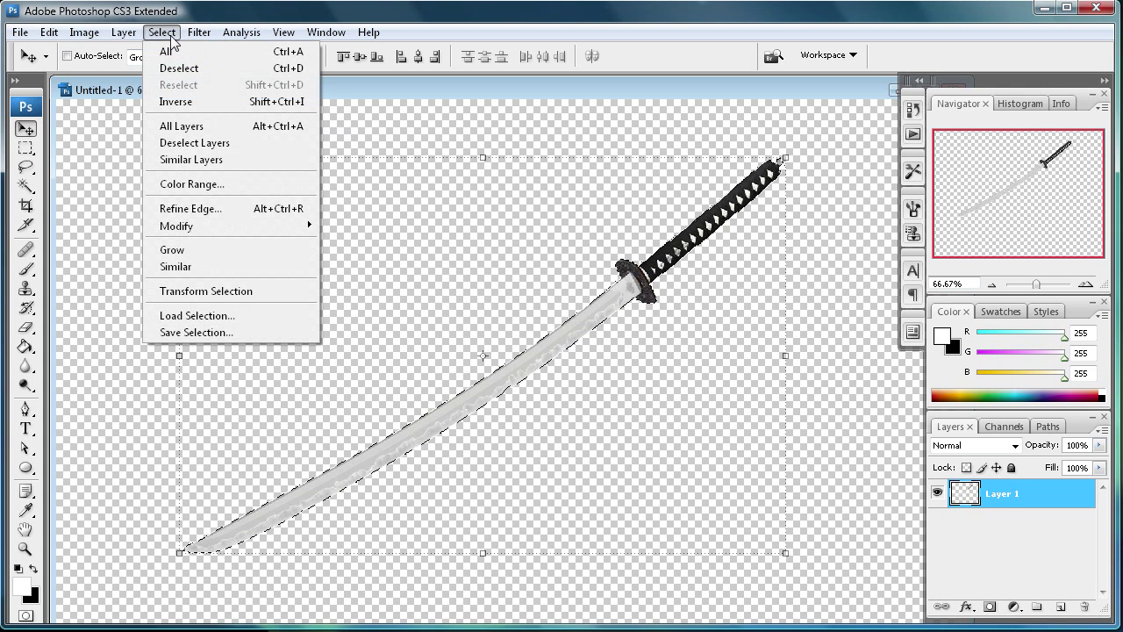
pyautogui.moveTo(215, 230)
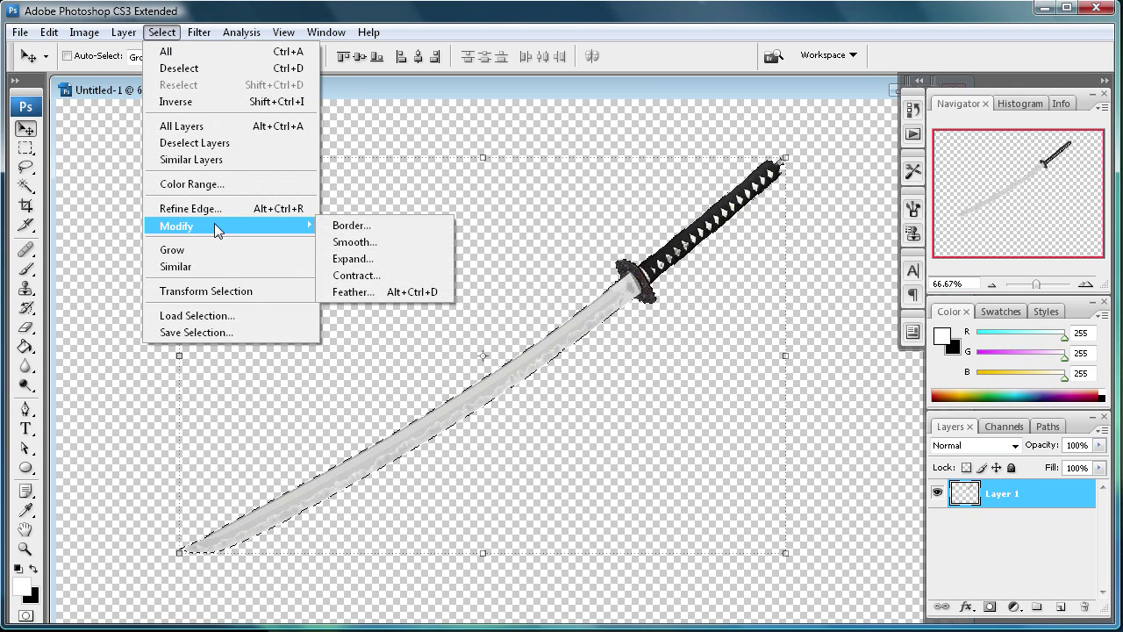
pyautogui.click(386, 275)
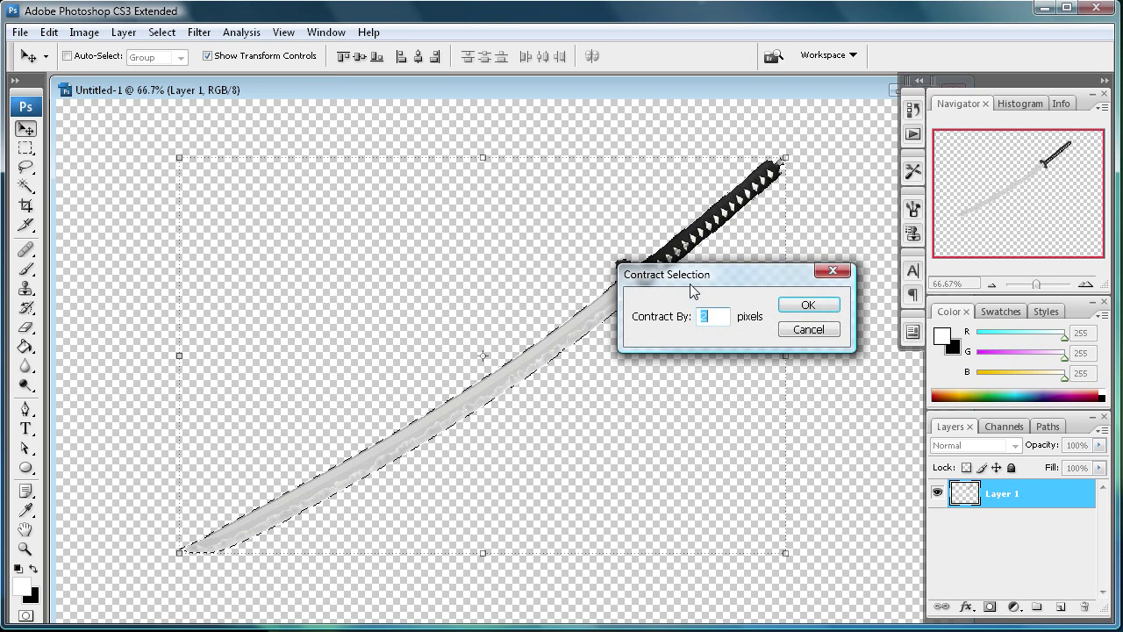
pyautogui.click(795, 305)
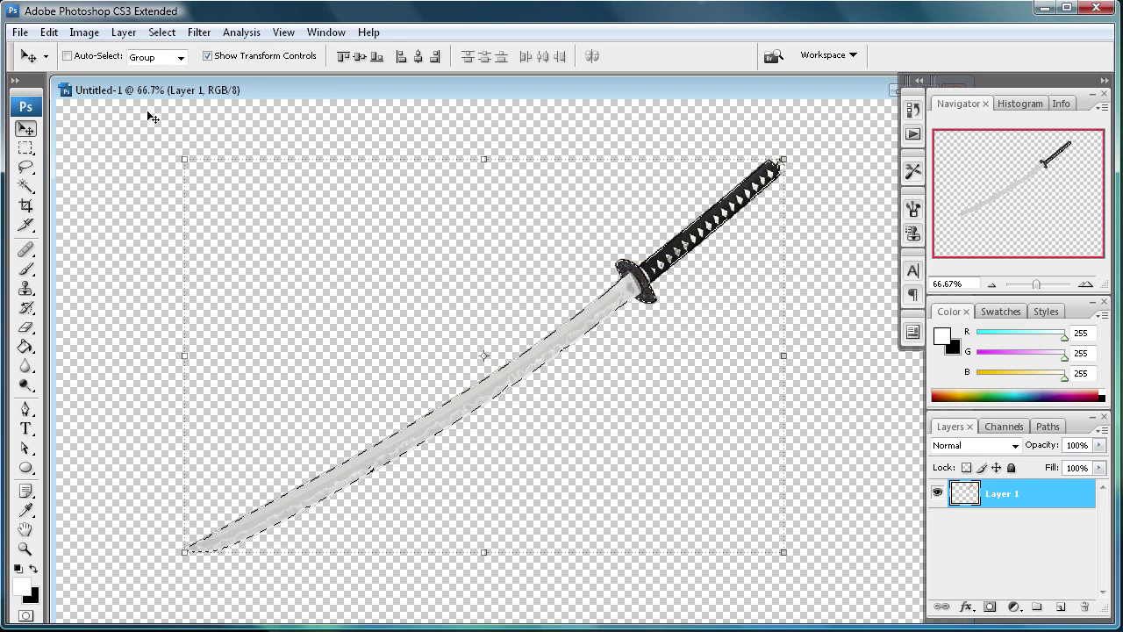
# Step: Feather the katana selection by 2 pixels
pyautogui.click(161, 32)
pyautogui.moveTo(221, 227)
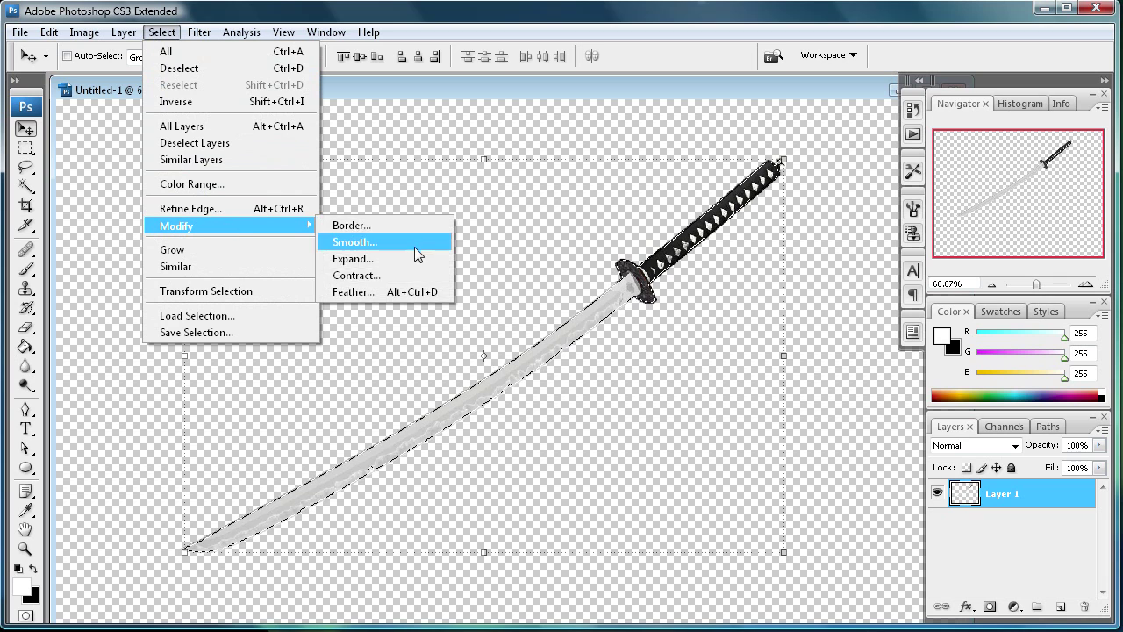
pyautogui.click(413, 292)
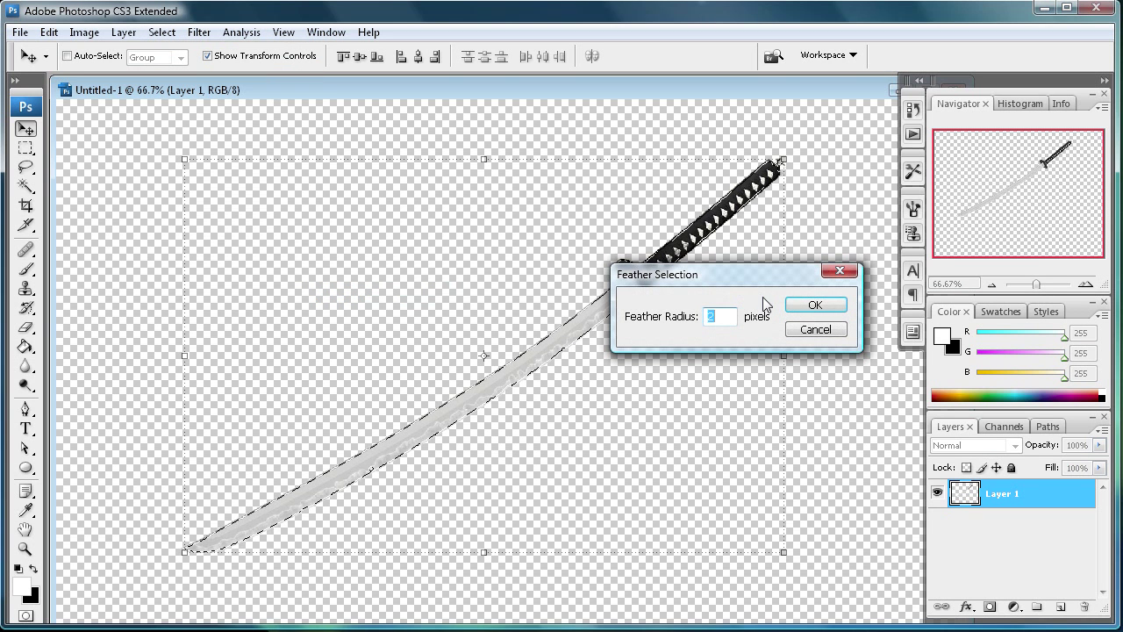
pyautogui.click(813, 314)
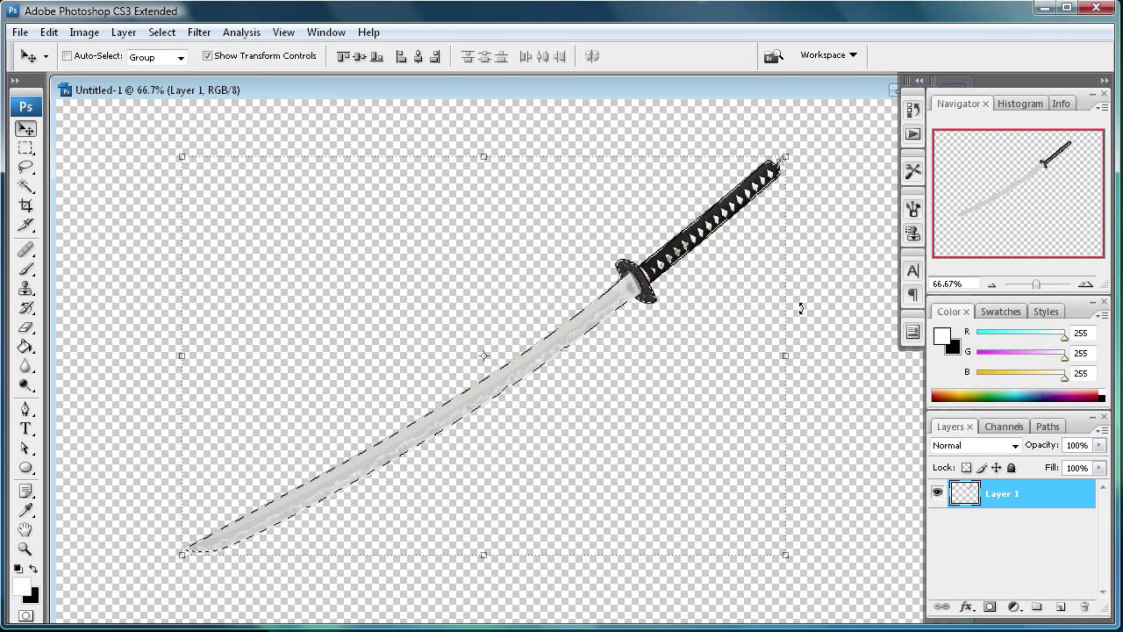
pyautogui.click(25, 148)
# Step: Copy the feathered katana selection to a new layer and shift it slightly left and down
pyautogui.rightClick(462, 411)
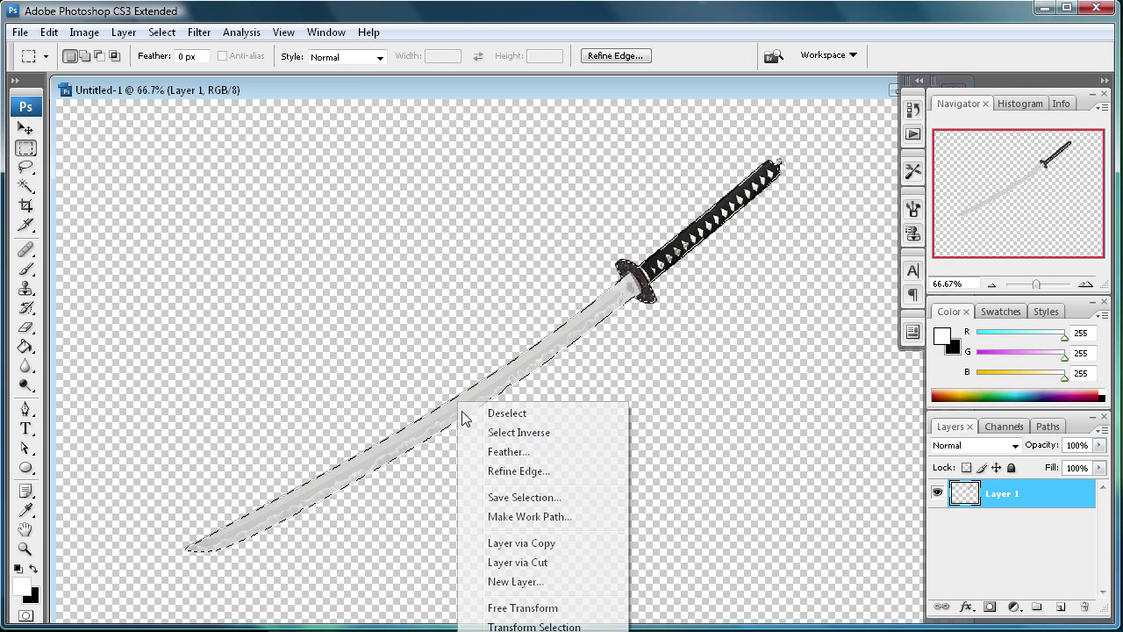
pyautogui.click(537, 563)
pyautogui.moveTo(1005, 529); pyautogui.dragTo(1084, 609)
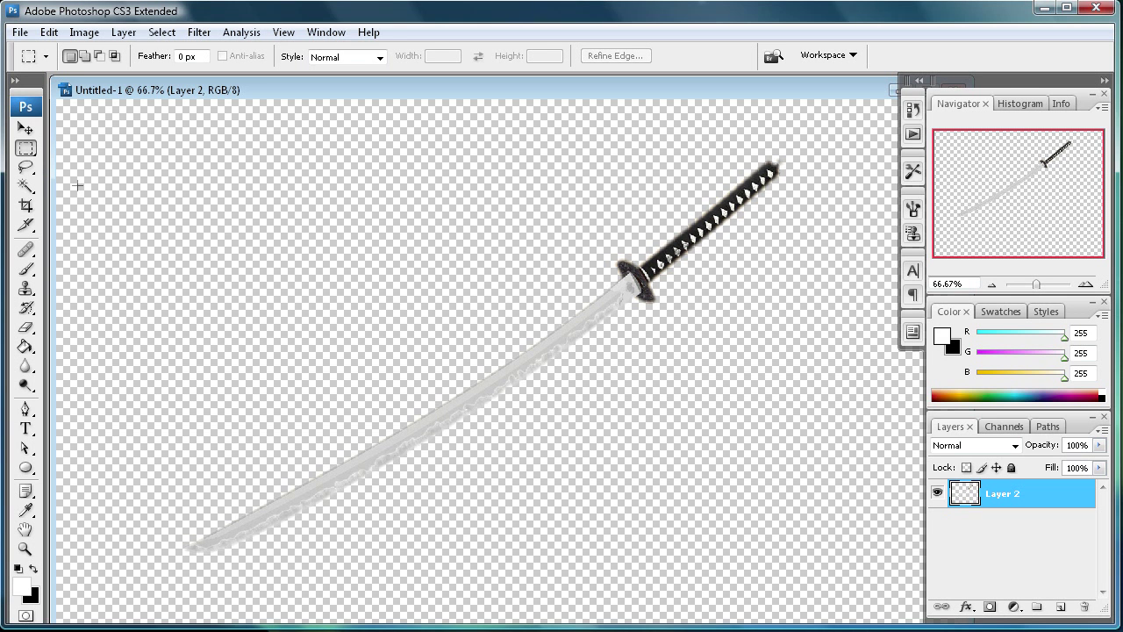
pyautogui.click(25, 326)
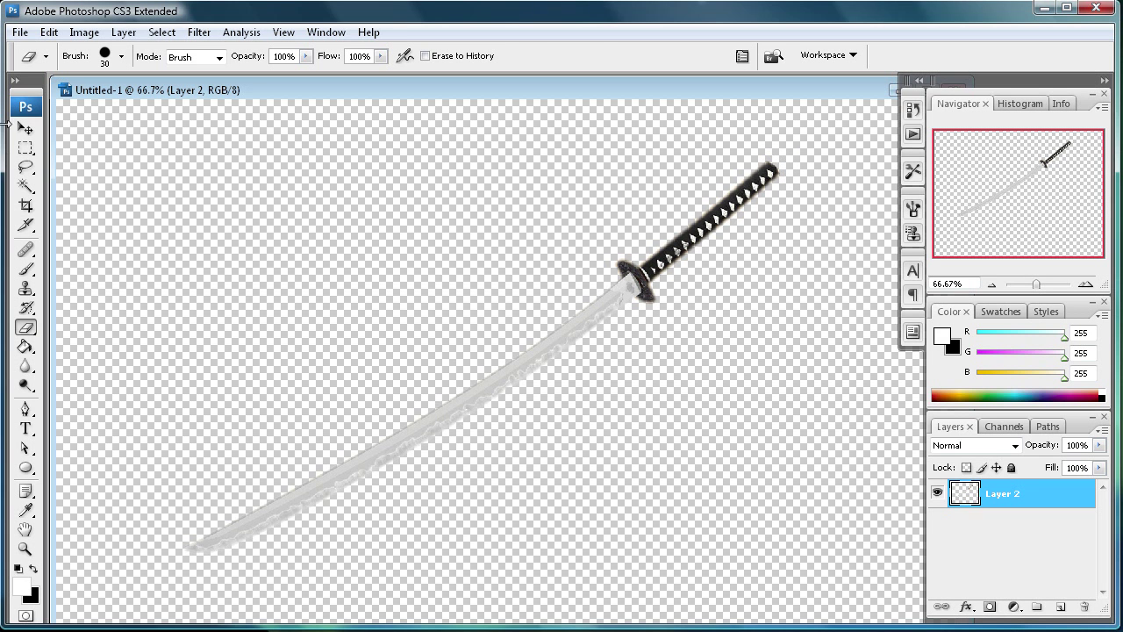
pyautogui.click(26, 129)
pyautogui.moveTo(281, 281); pyautogui.dragTo(220, 314)
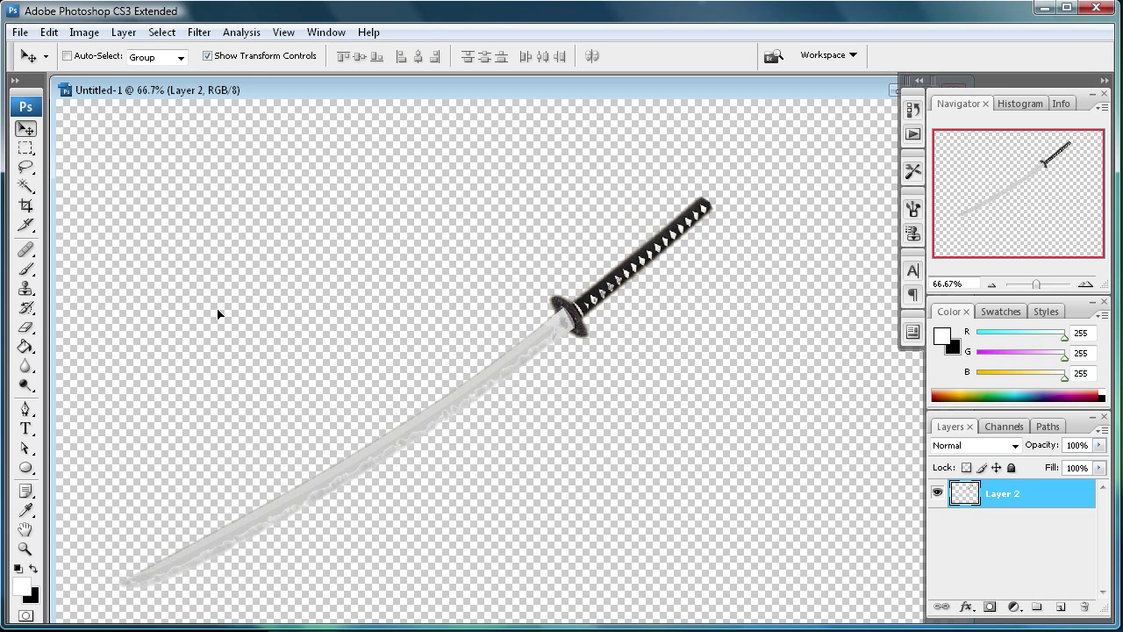
pyautogui.click(85, 32)
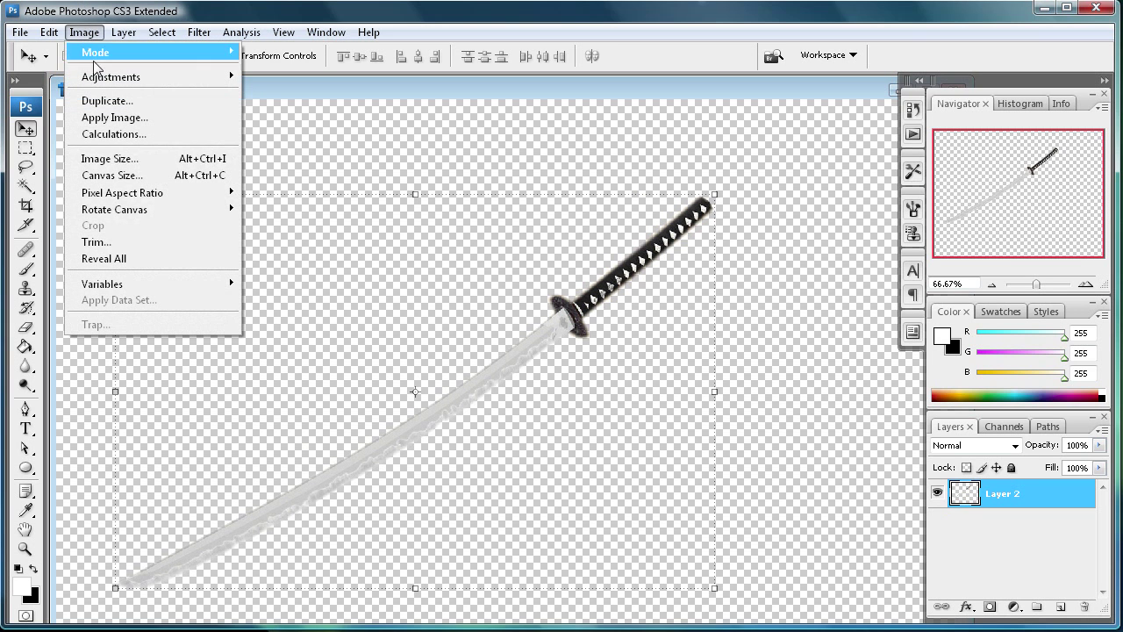
# Step: Trim transparent pixels from all four sides so the canvas hugs the katana
pyautogui.click(143, 242)
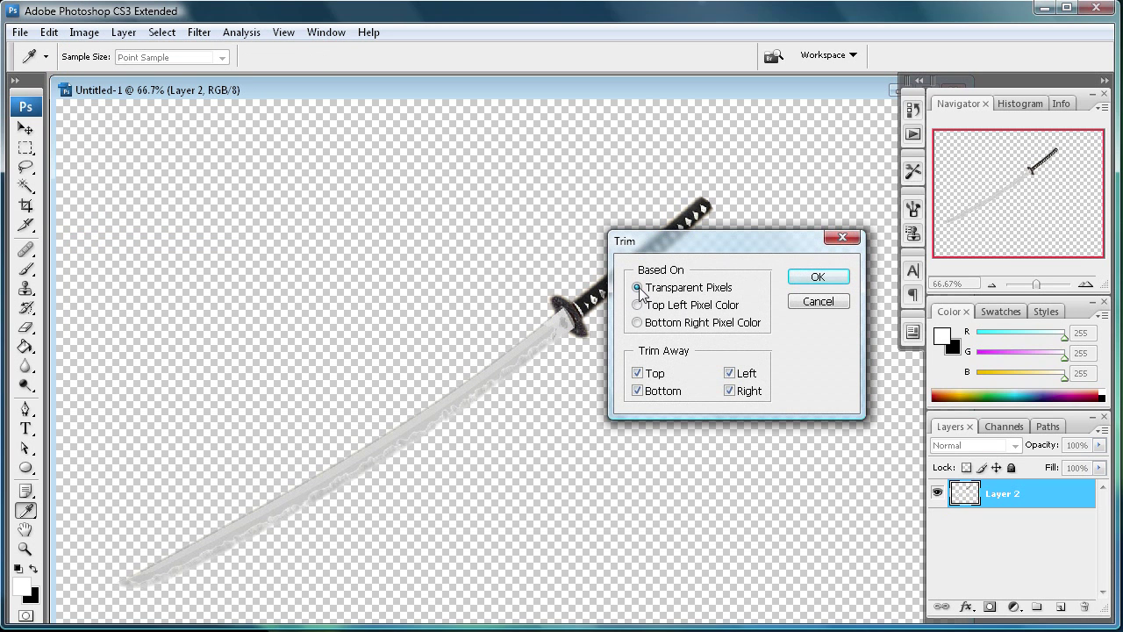
pyautogui.click(804, 279)
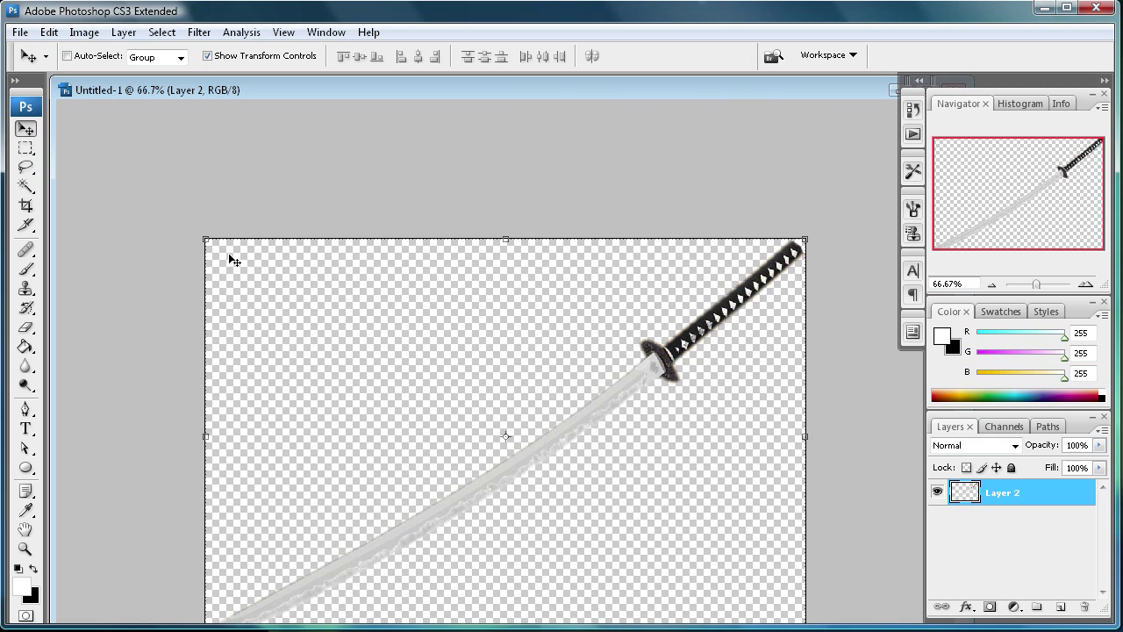
pyautogui.click(23, 34)
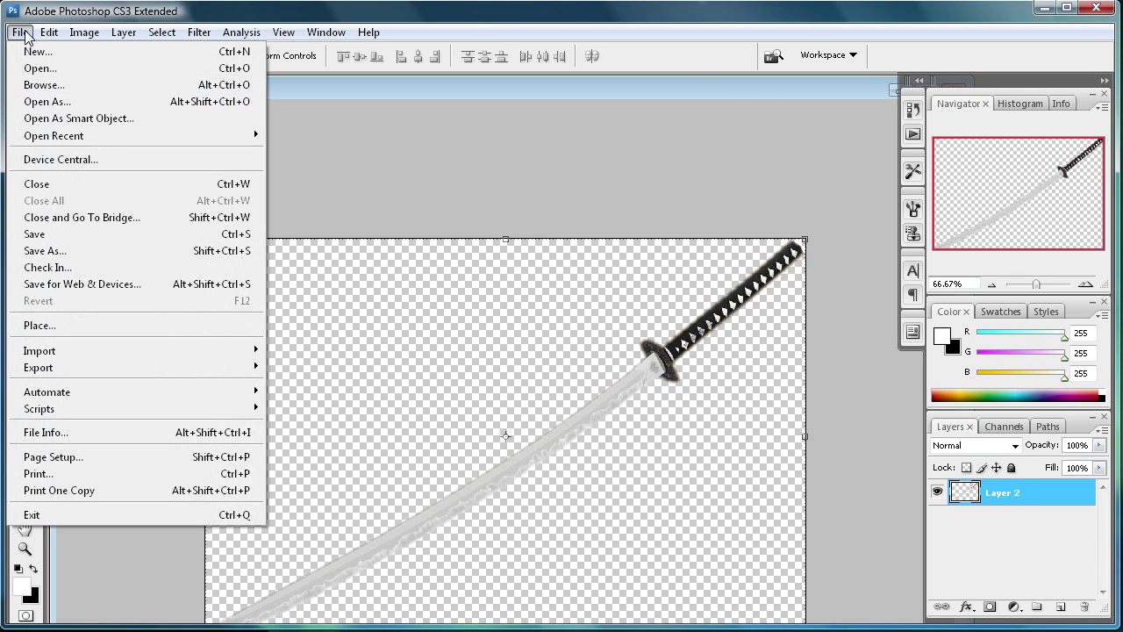
# Step: In Save for Web & Devices, compare GIF and JPEG previews before settling on transparent PNG-24
pyautogui.click(81, 284)
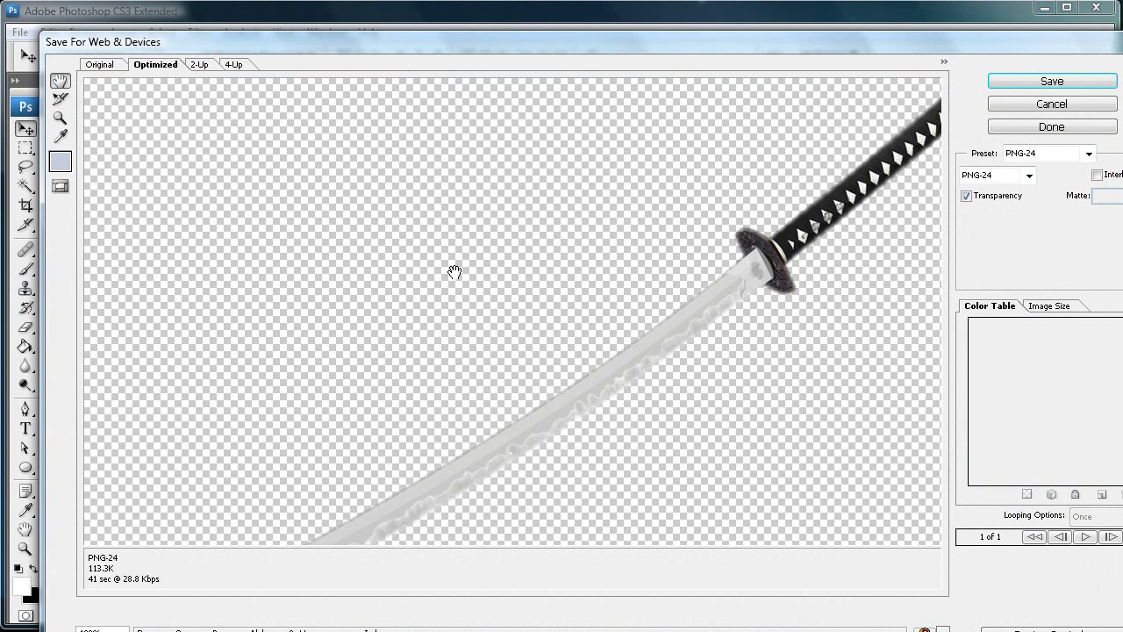
pyautogui.doubleClick(347, 40)
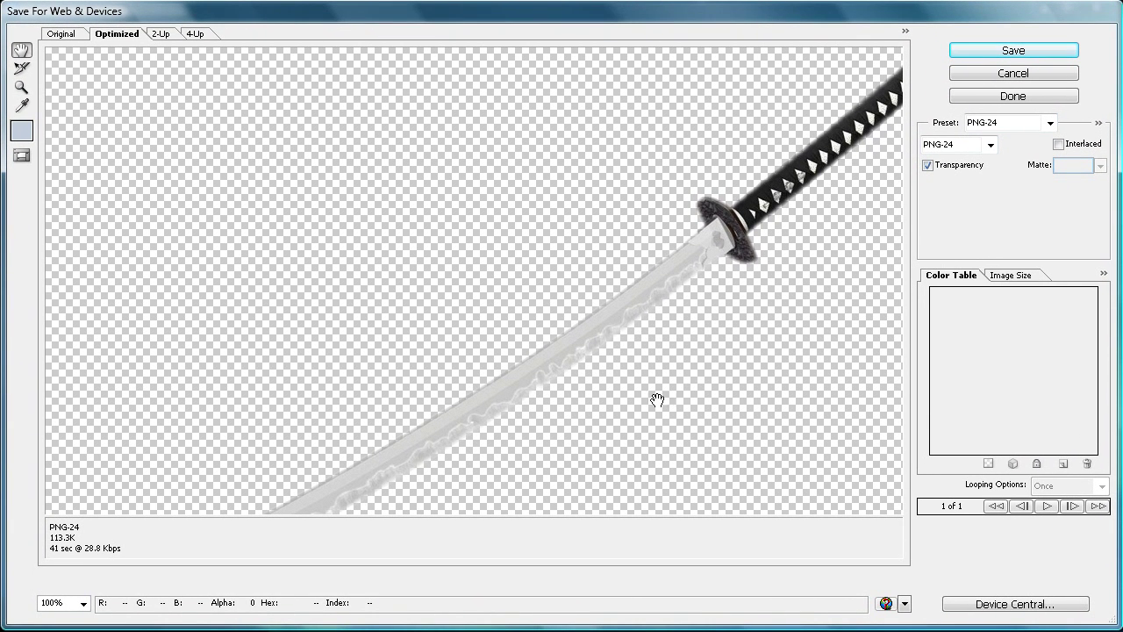
pyautogui.moveTo(658, 400); pyautogui.dragTo(637, 261)
pyautogui.click(991, 144)
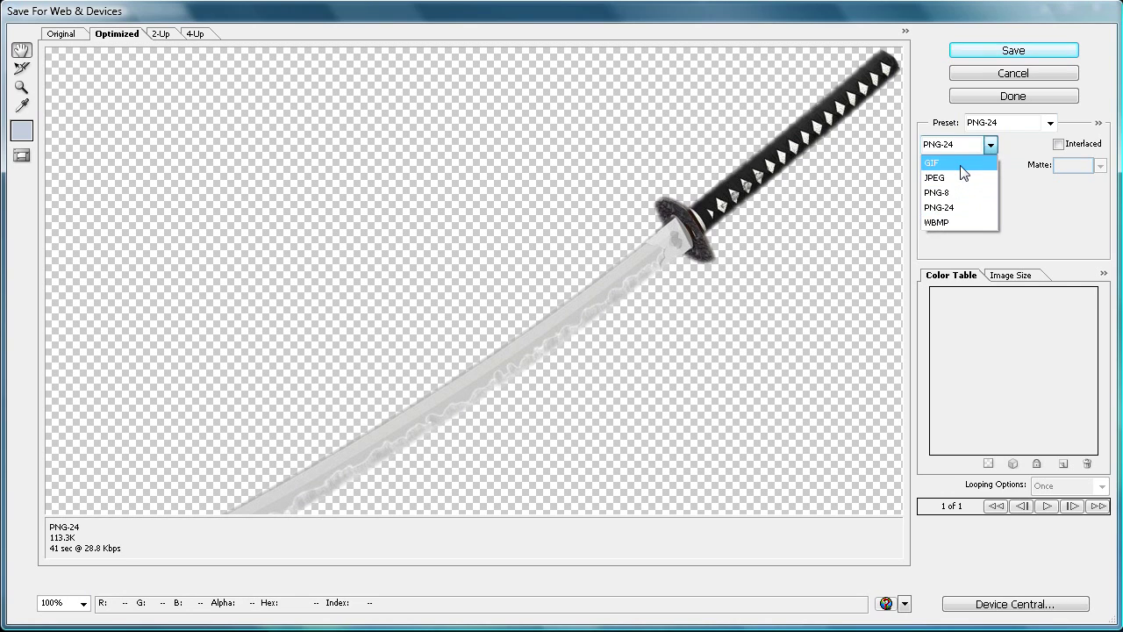
pyautogui.click(962, 167)
pyautogui.click(991, 144)
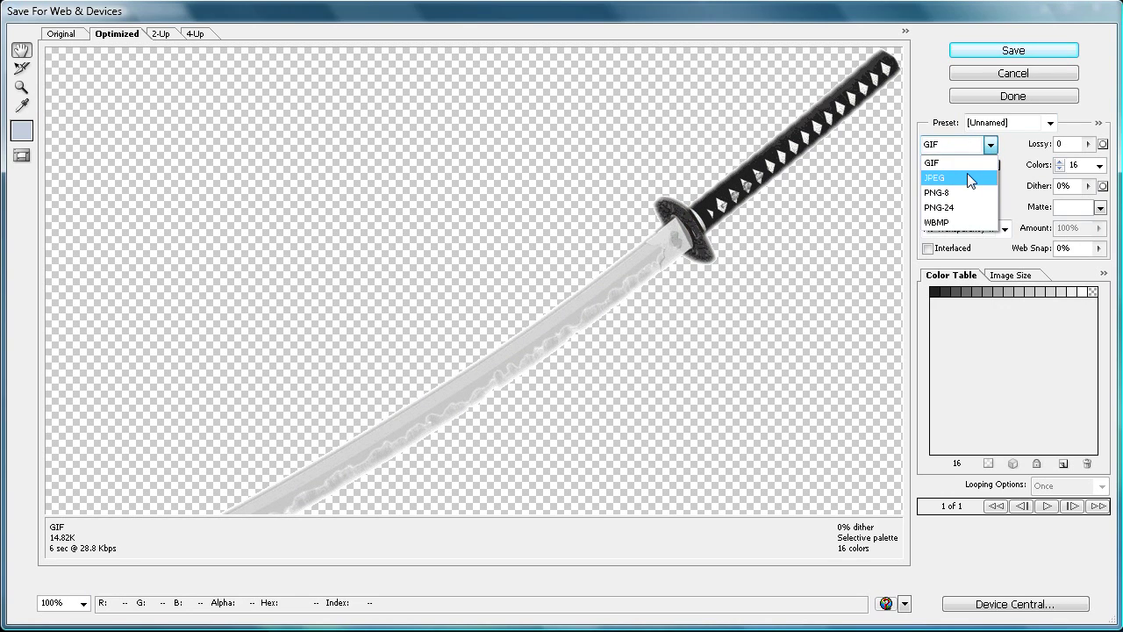
pyautogui.click(971, 178)
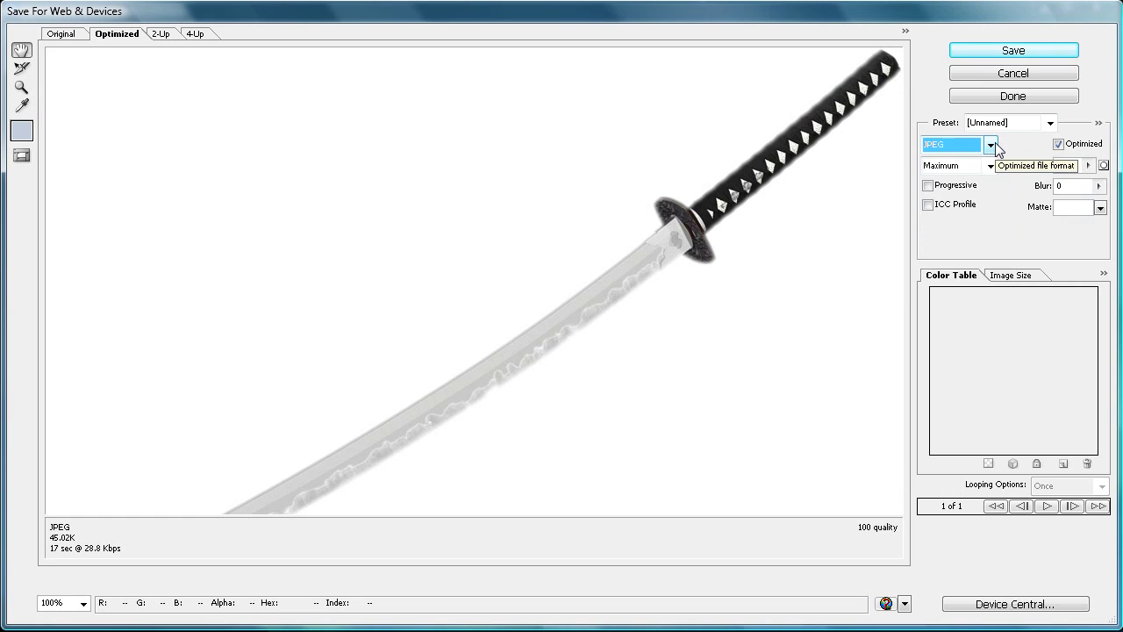
pyautogui.click(991, 144)
pyautogui.click(956, 207)
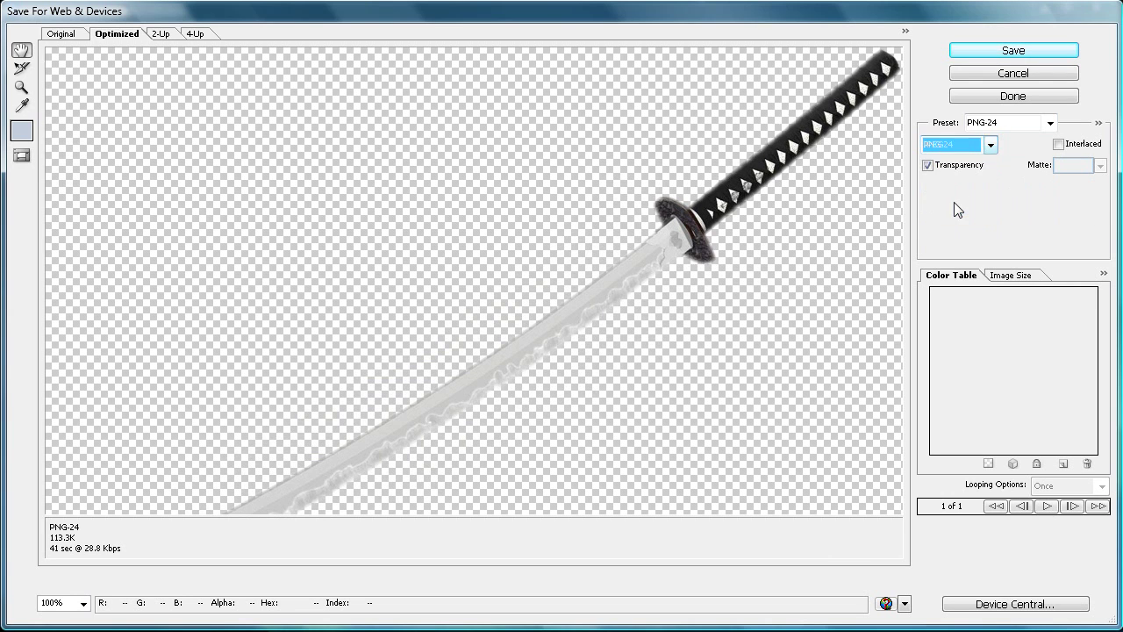
# Step: Save the PNG-24 export, replacing the existing katana.png
pyautogui.moveTo(522, 337); pyautogui.dragTo(605, 158)
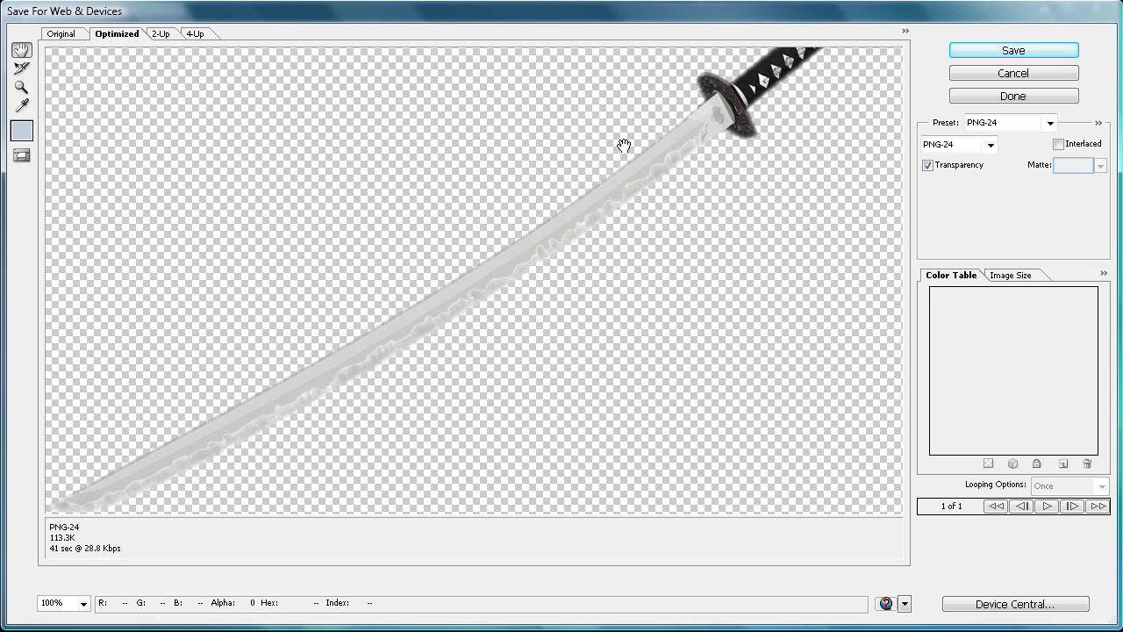
pyautogui.moveTo(615, 175); pyautogui.dragTo(526, 381)
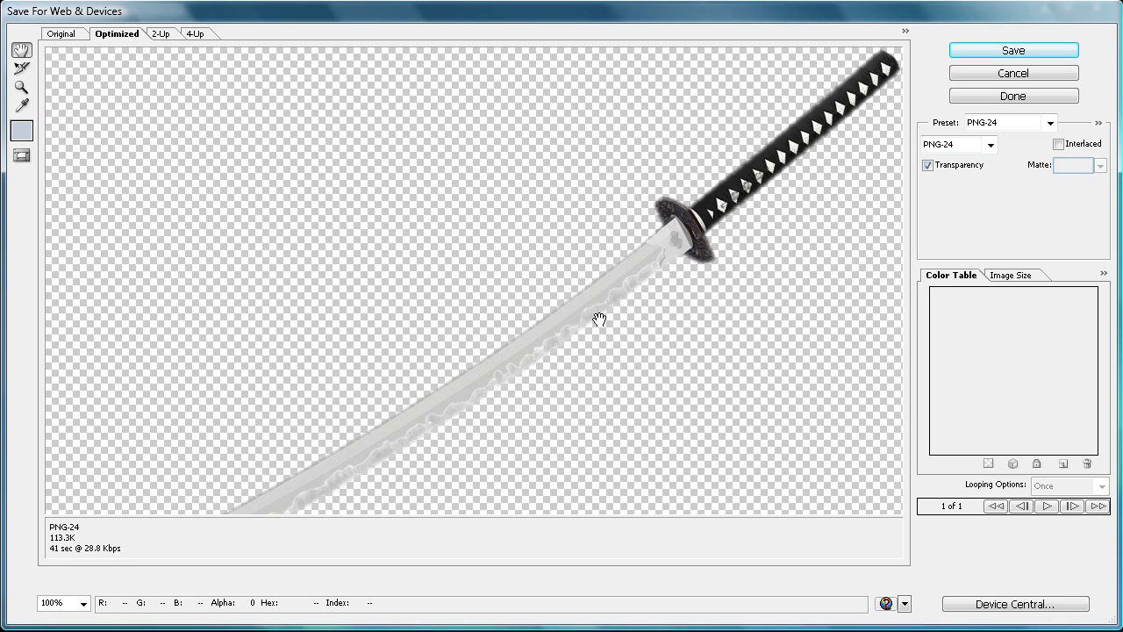
pyautogui.moveTo(605, 372); pyautogui.dragTo(448, 511)
pyautogui.click(999, 54)
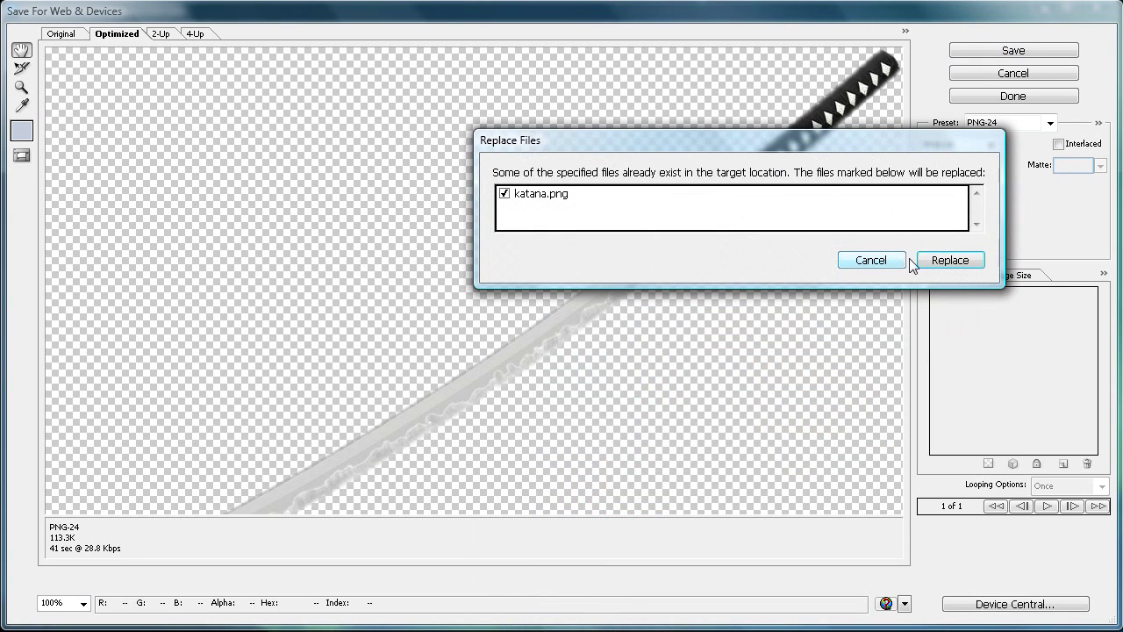
pyautogui.click(950, 261)
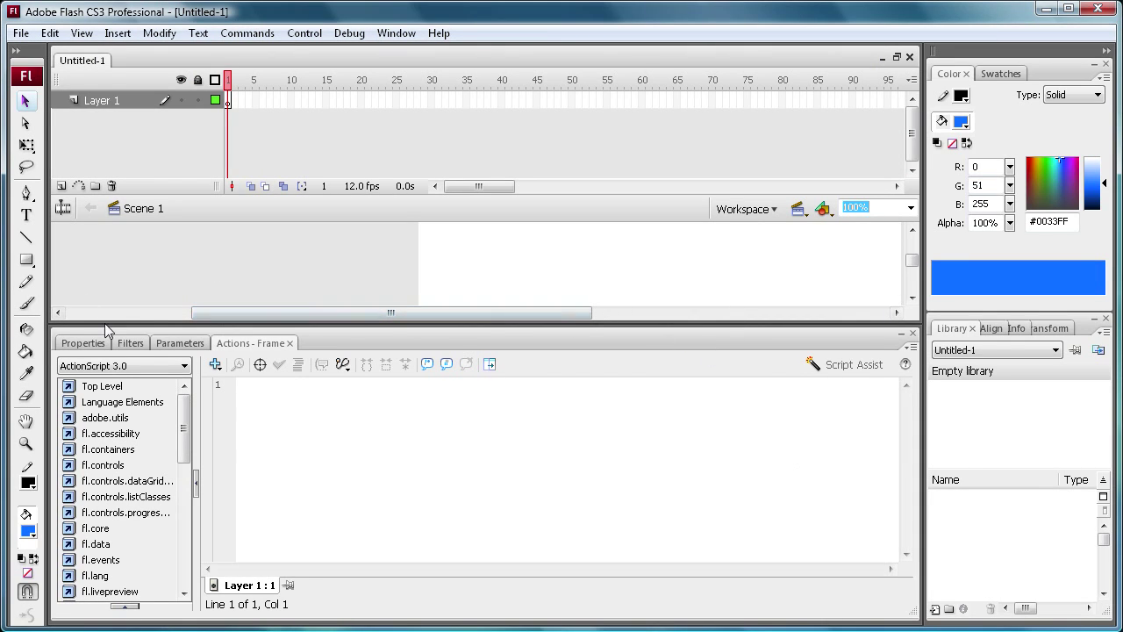
# Step: Show the document properties (550 x 500 stage, 12 fps) and bring the stage into view
pyautogui.click(83, 344)
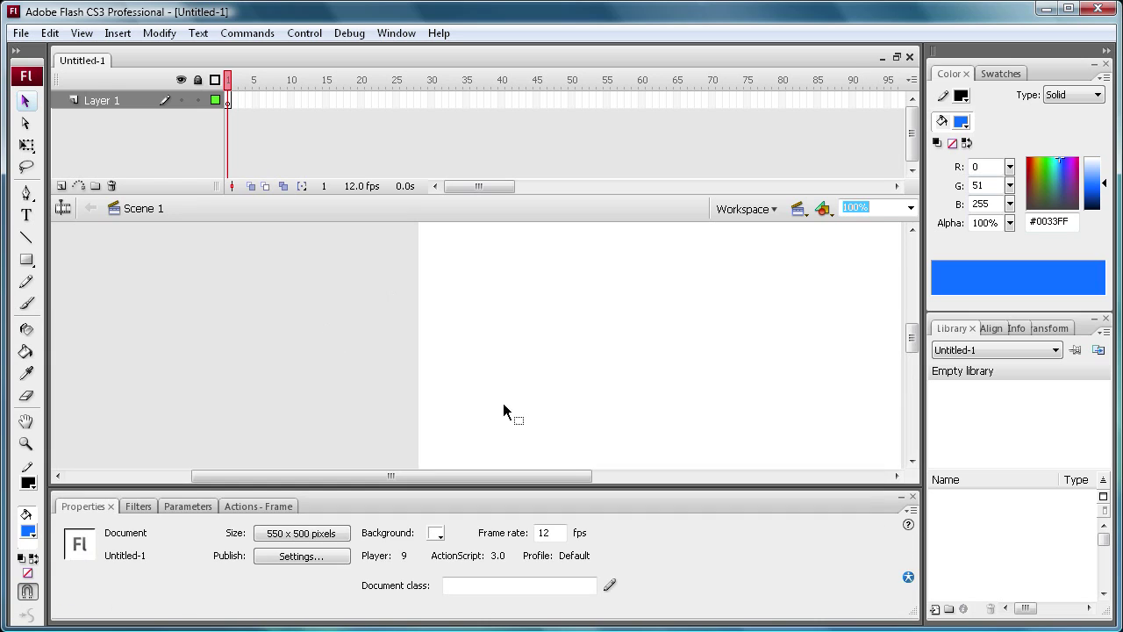
pyautogui.moveTo(552, 476); pyautogui.dragTo(660, 477)
pyautogui.scroll(1, 478, 307)
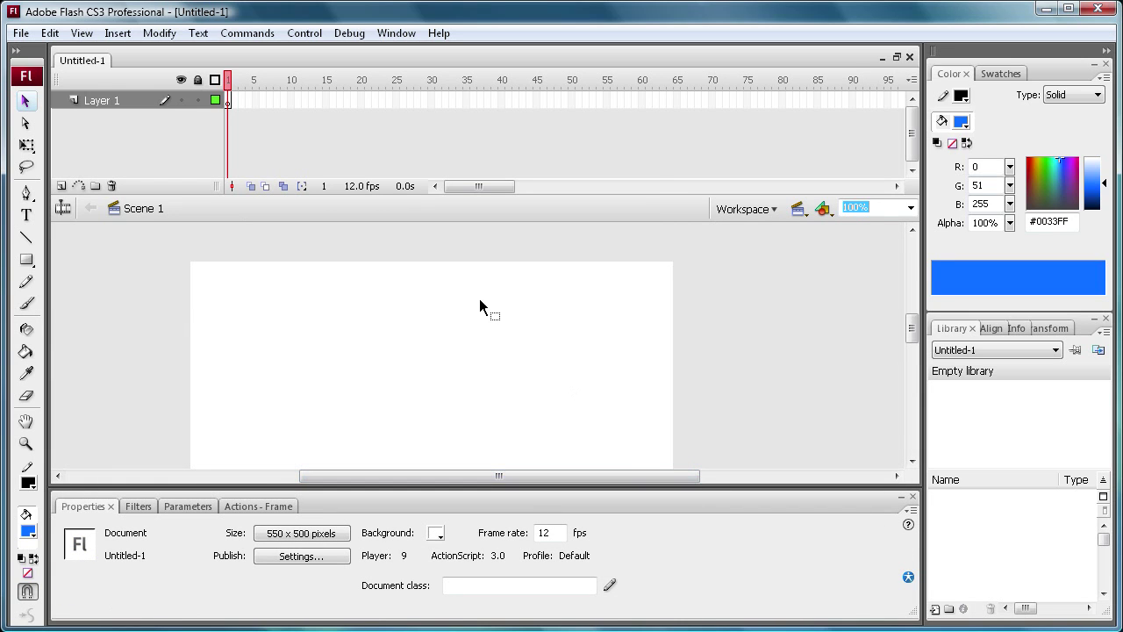
pyautogui.moveTo(495, 476); pyautogui.dragTo(437, 478)
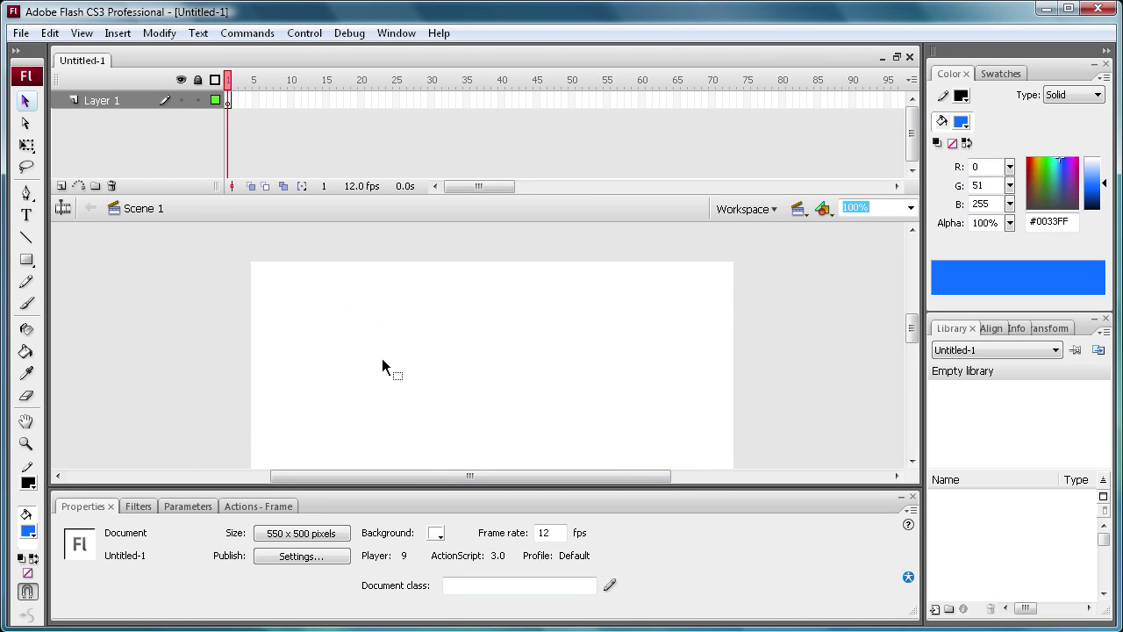
pyautogui.scroll(-1, 463, 308)
pyautogui.scroll(1, 424, 413)
pyautogui.scroll(-1, 355, 274)
pyautogui.scroll(1, 334, 276)
# Step: Import katana.png to the stage and nudge the bitmap up and to the left
pyautogui.click(15, 35)
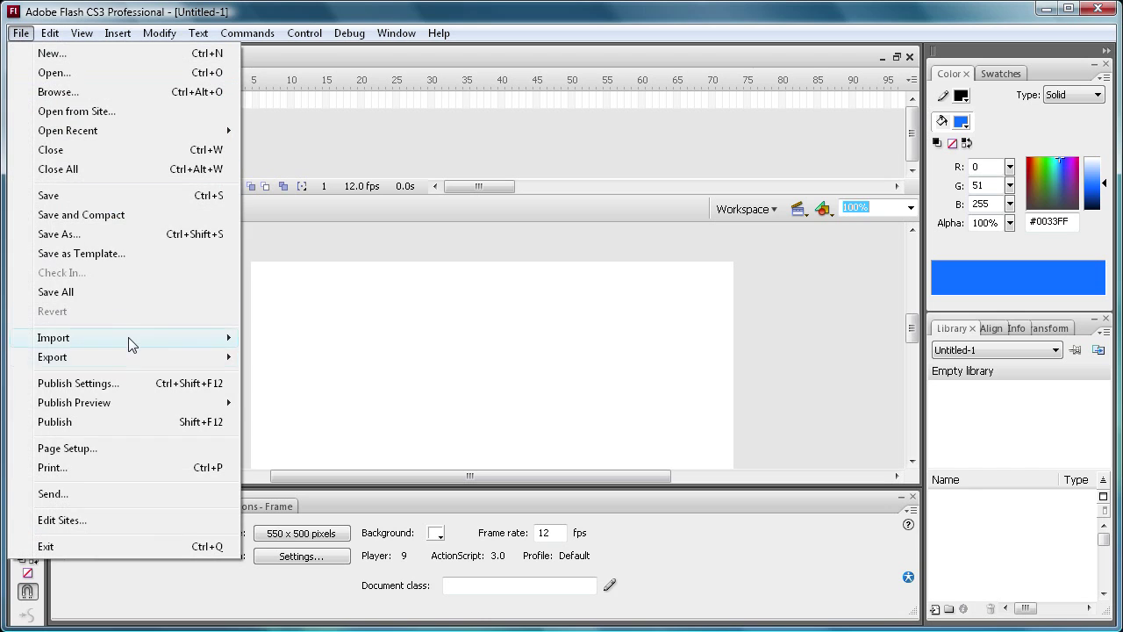
pyautogui.moveTo(128, 337)
pyautogui.click(325, 339)
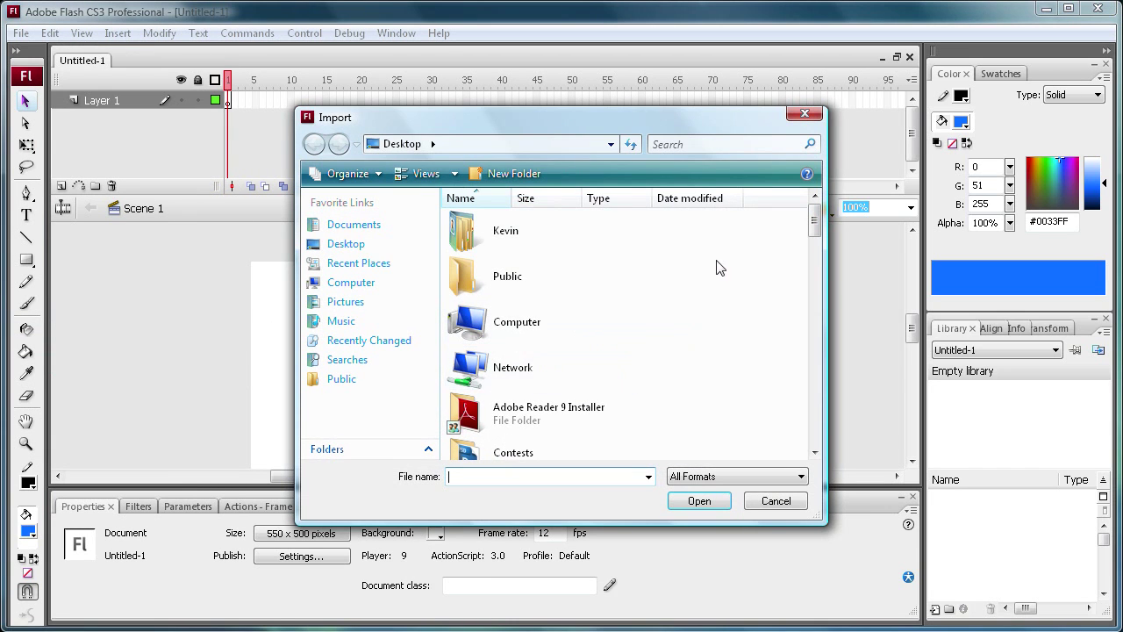
pyautogui.write('ka')
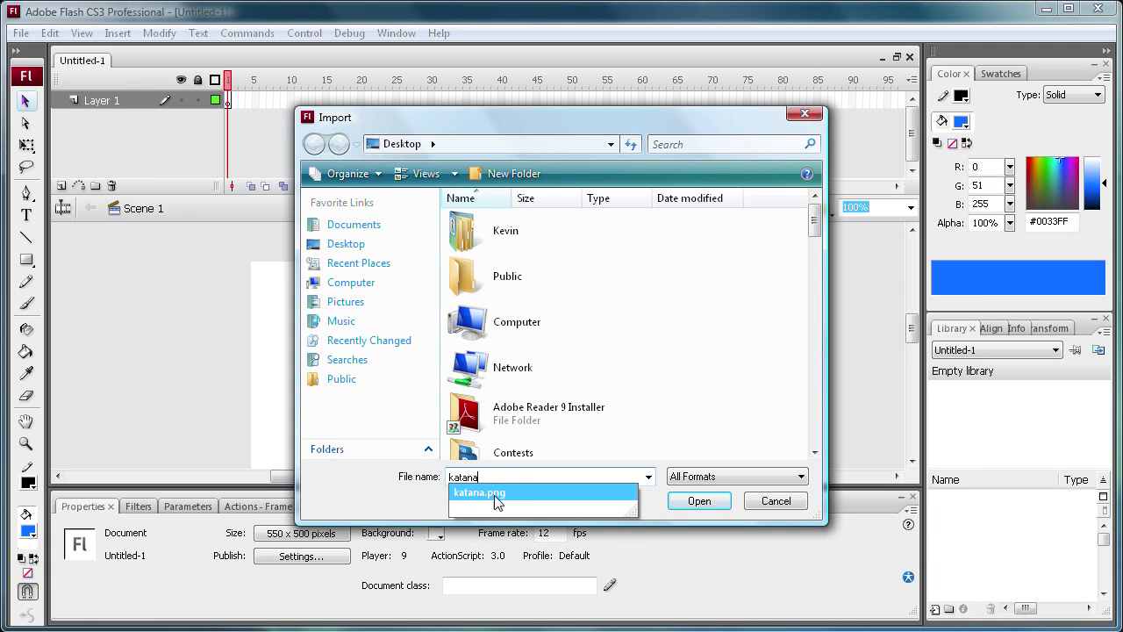
pyautogui.write('tana')
pyautogui.click(483, 497)
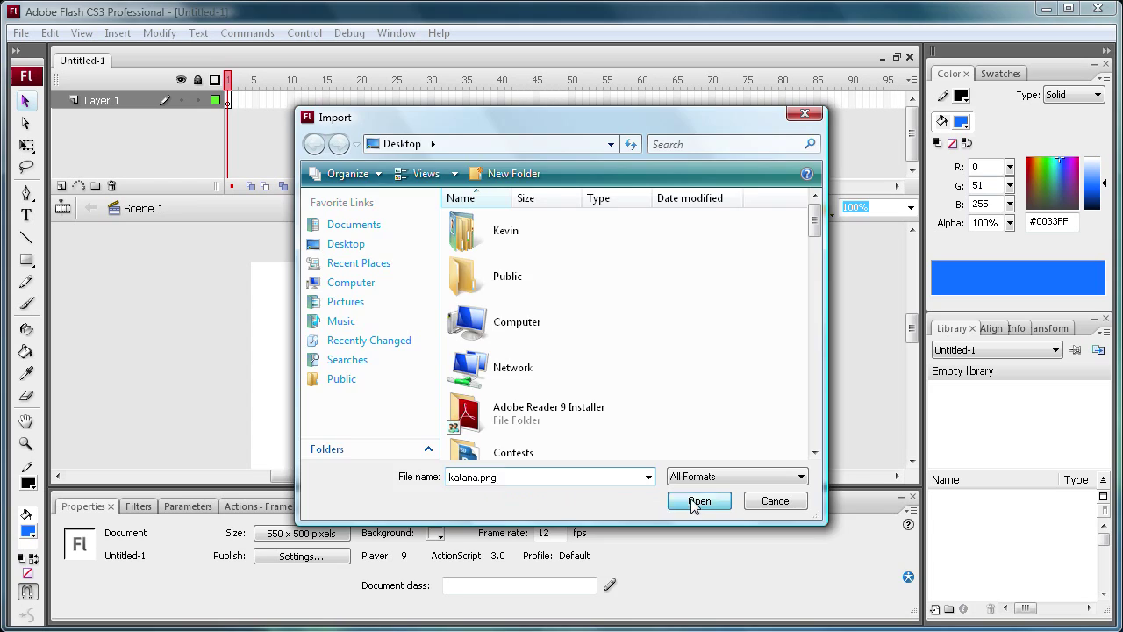
pyautogui.click(693, 501)
pyautogui.moveTo(393, 370); pyautogui.dragTo(339, 356)
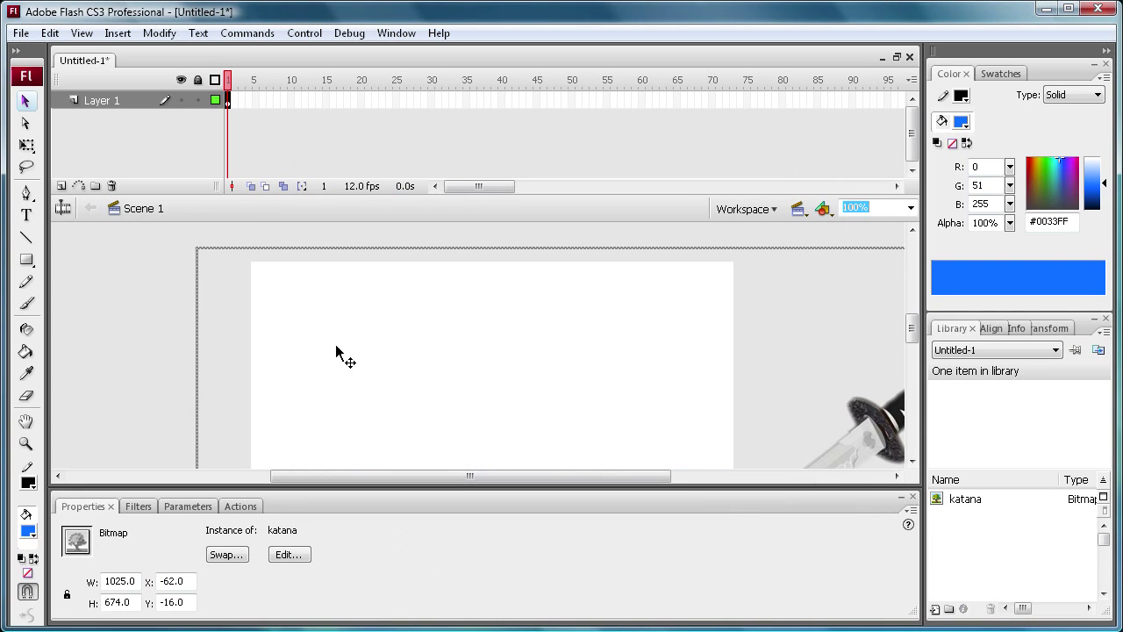
# Step: Scale the katana down to roughly 145 pixels wide with Free Transform
pyautogui.click(26, 144)
pyautogui.moveTo(195, 244); pyautogui.dragTo(408, 383)
pyautogui.moveTo(451, 436); pyautogui.dragTo(350, 338)
pyautogui.moveTo(309, 289); pyautogui.dragTo(417, 360)
pyautogui.moveTo(446, 416); pyautogui.dragTo(405, 364)
pyautogui.moveTo(380, 313); pyautogui.dragTo(415, 350)
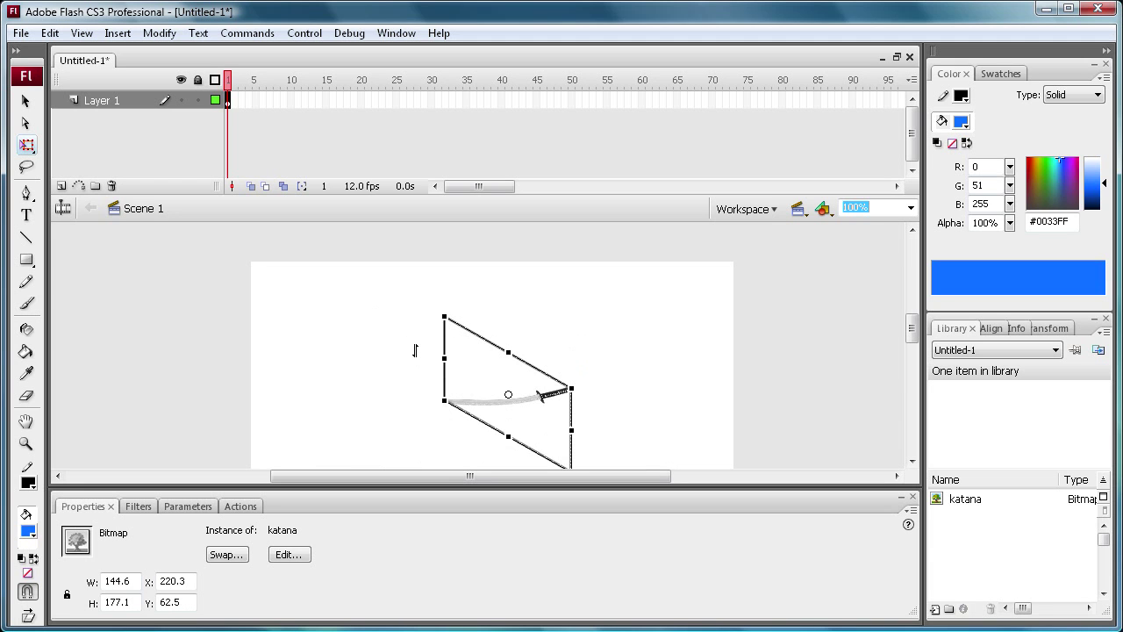
# Step: Undo the skew and rotate the katana clockwise into a diagonal tilt
pyautogui.click(50, 33)
pyautogui.click(70, 58)
pyautogui.moveTo(464, 406); pyautogui.dragTo(453, 354)
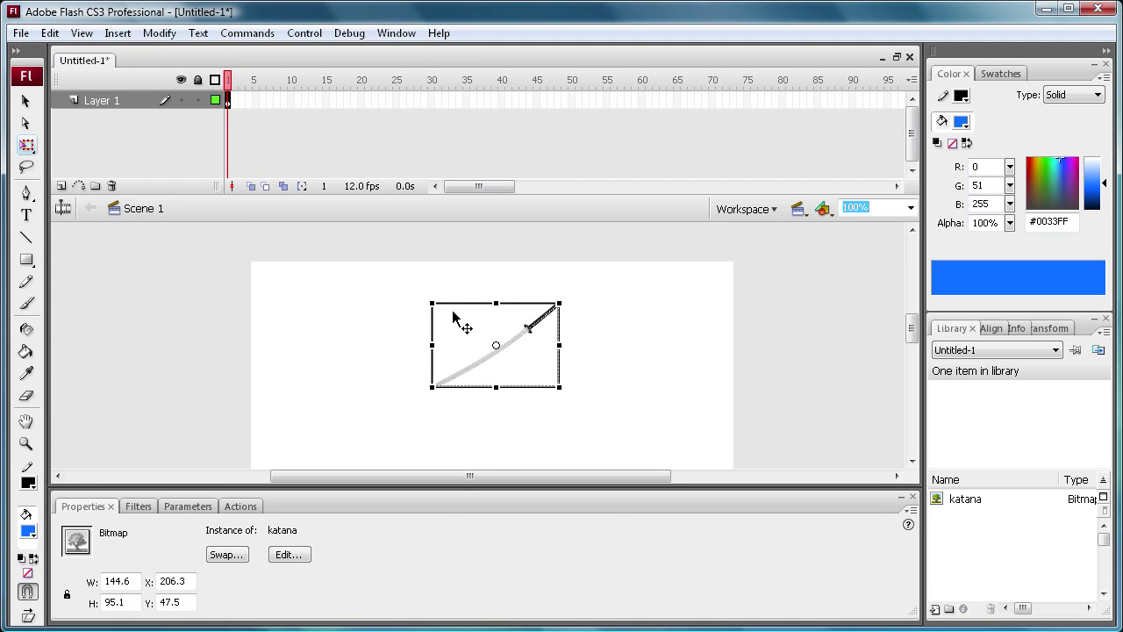
pyautogui.moveTo(565, 295); pyautogui.dragTo(591, 377)
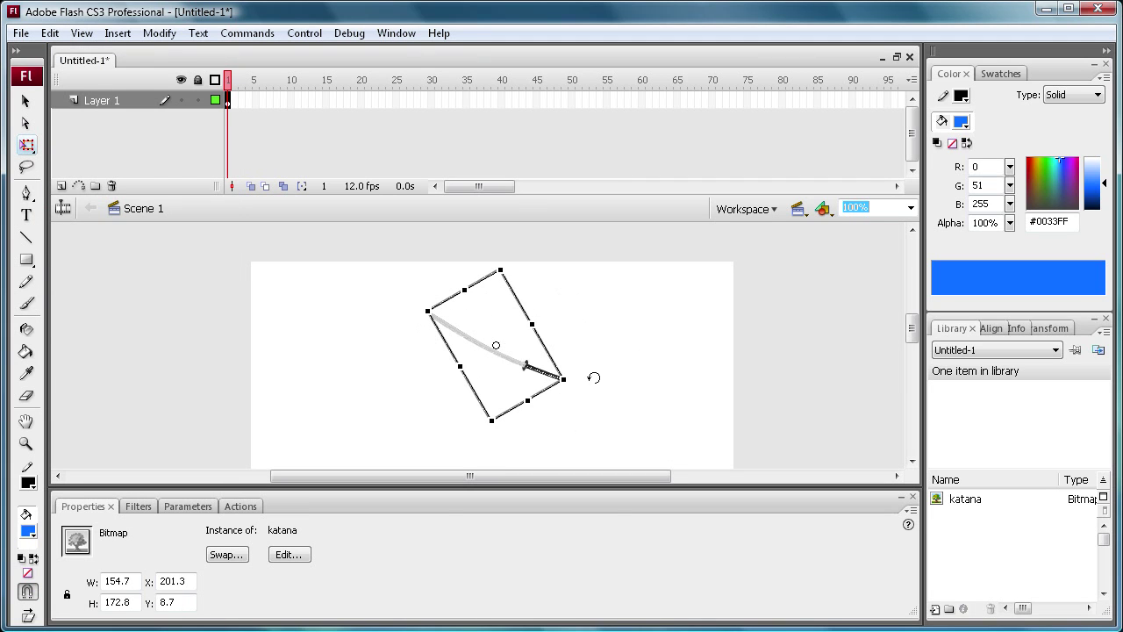
pyautogui.click(584, 395)
pyautogui.click(561, 377)
pyautogui.moveTo(581, 376)
pyautogui.mouseDown()
pyautogui.moveTo(587, 418)
pyautogui.moveTo(571, 395)
pyautogui.mouseUp()
pyautogui.click(555, 386)
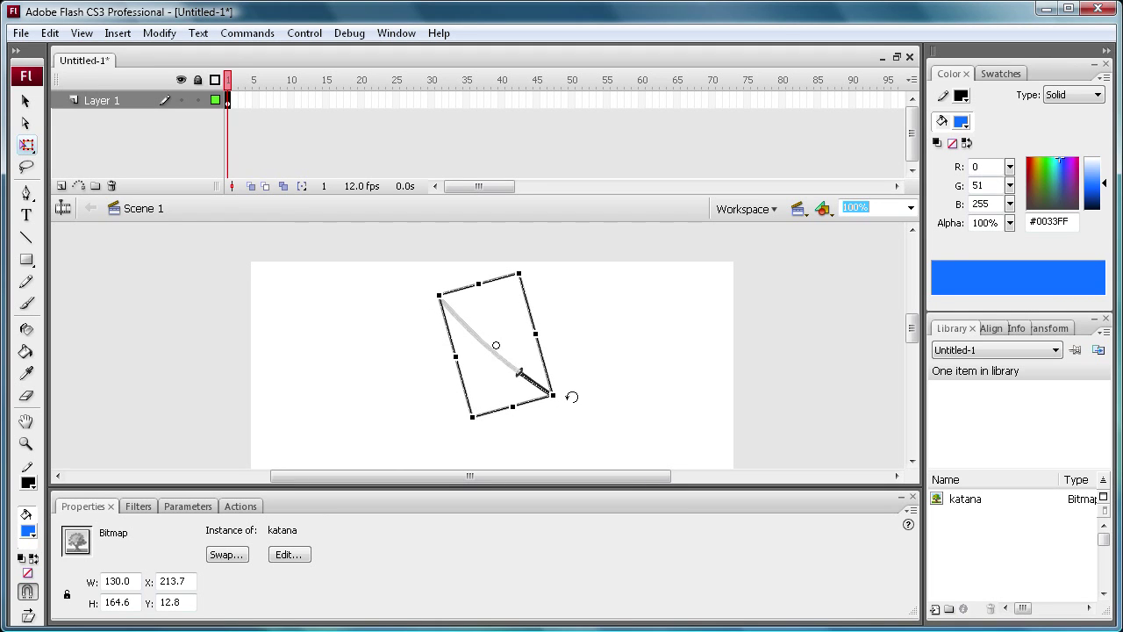
pyautogui.moveTo(567, 391); pyautogui.dragTo(562, 401)
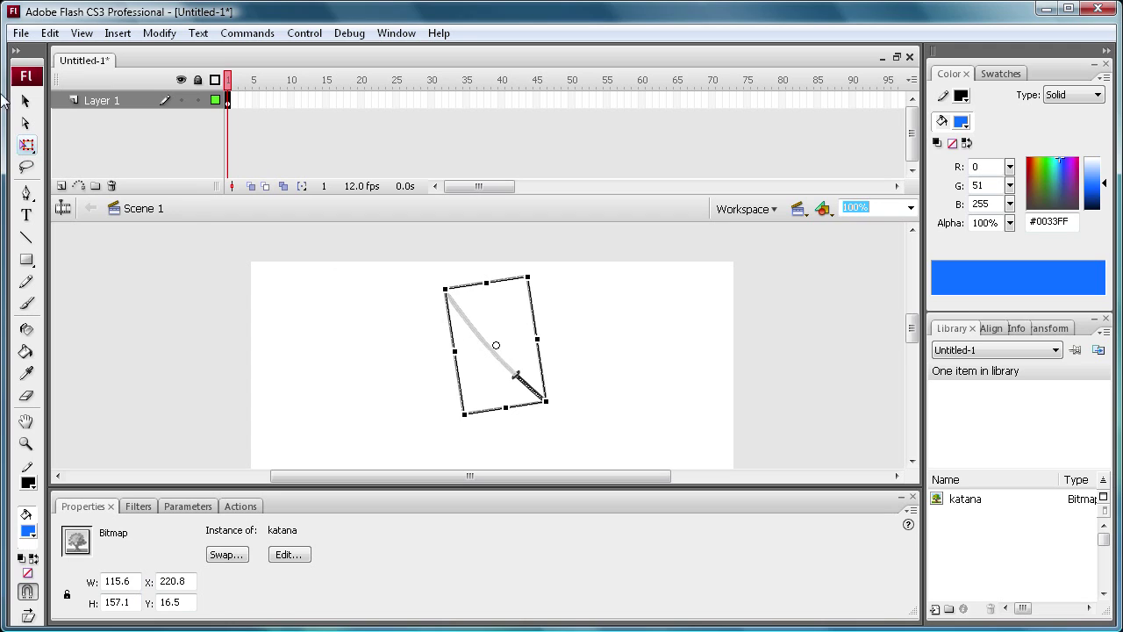
# Step: Move the katana down and right on the stage and deselect it
pyautogui.click(25, 100)
pyautogui.click(277, 359)
pyautogui.moveTo(484, 367); pyautogui.dragTo(510, 413)
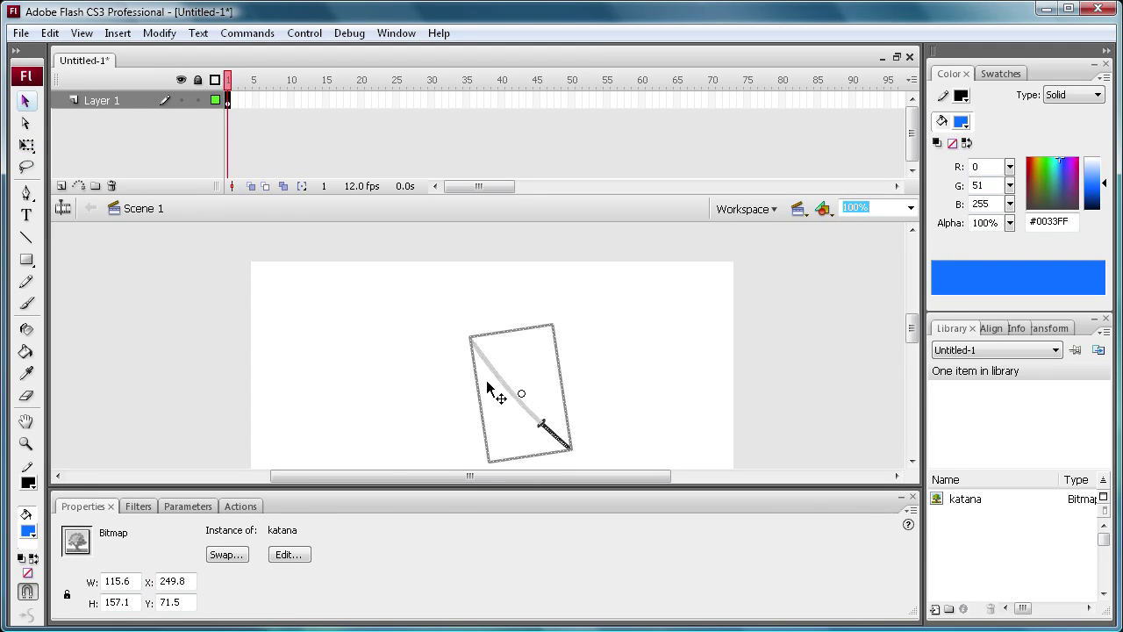
pyautogui.click(434, 322)
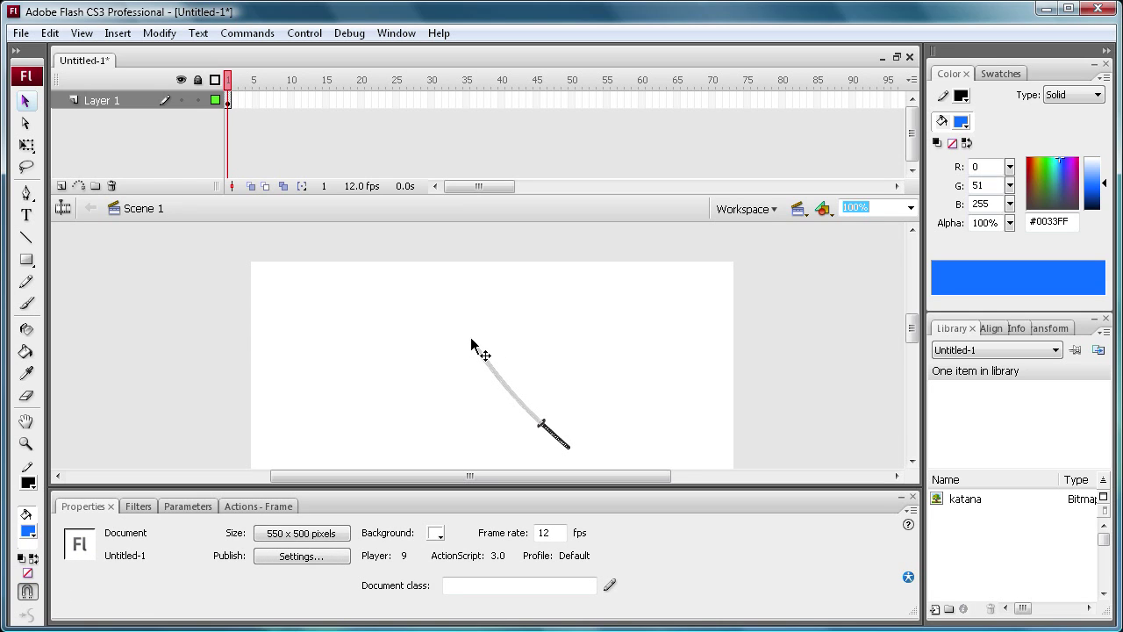
pyautogui.scroll(-4, 497, 313)
pyautogui.scroll(4, 496, 318)
pyautogui.scroll(-2, 476, 384)
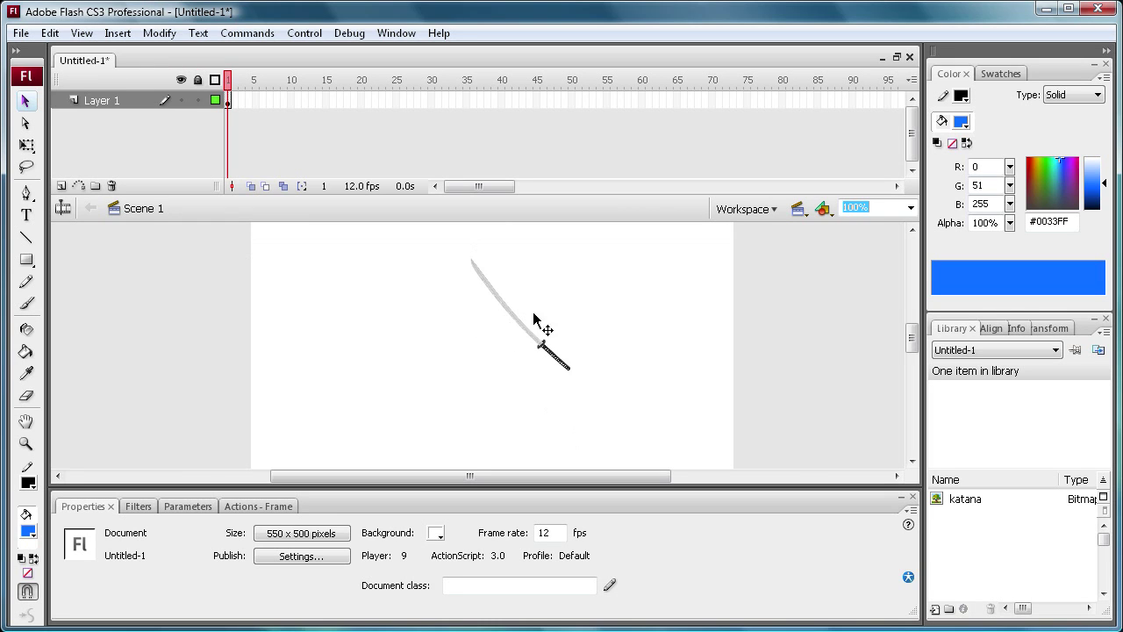
pyautogui.scroll(-6, 475, 392)
pyautogui.scroll(8, 475, 391)
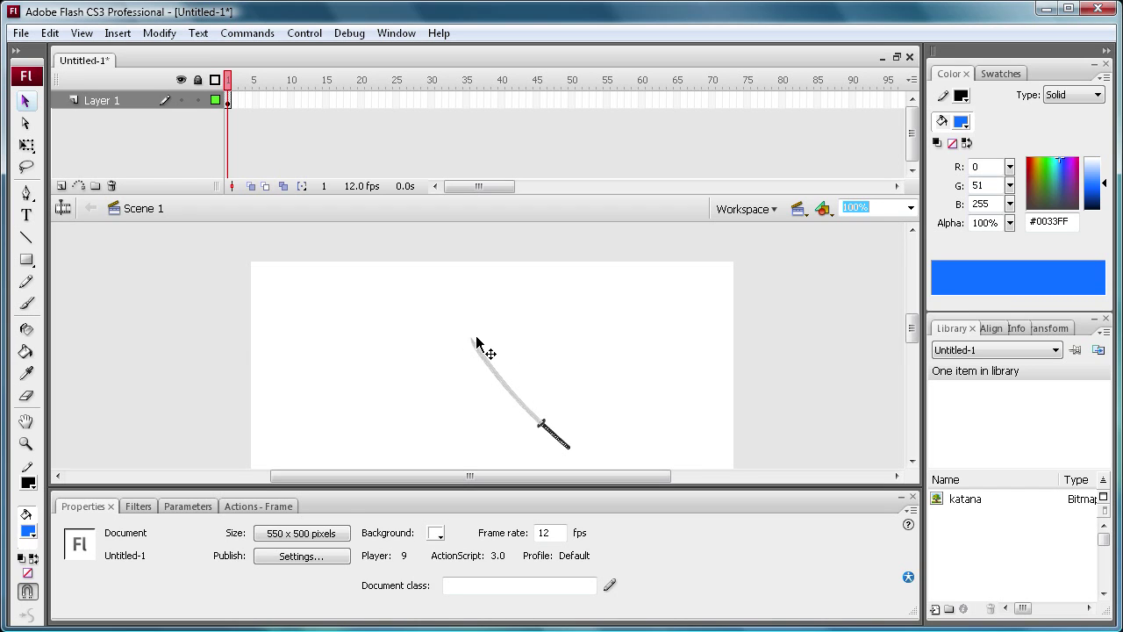
pyautogui.scroll(-6, 474, 356)
pyautogui.scroll(6, 472, 353)
pyautogui.scroll(-6, 488, 360)
pyautogui.scroll(7, 488, 359)
pyautogui.scroll(-2, 480, 338)
pyautogui.scroll(2, 483, 334)
pyautogui.click(505, 391)
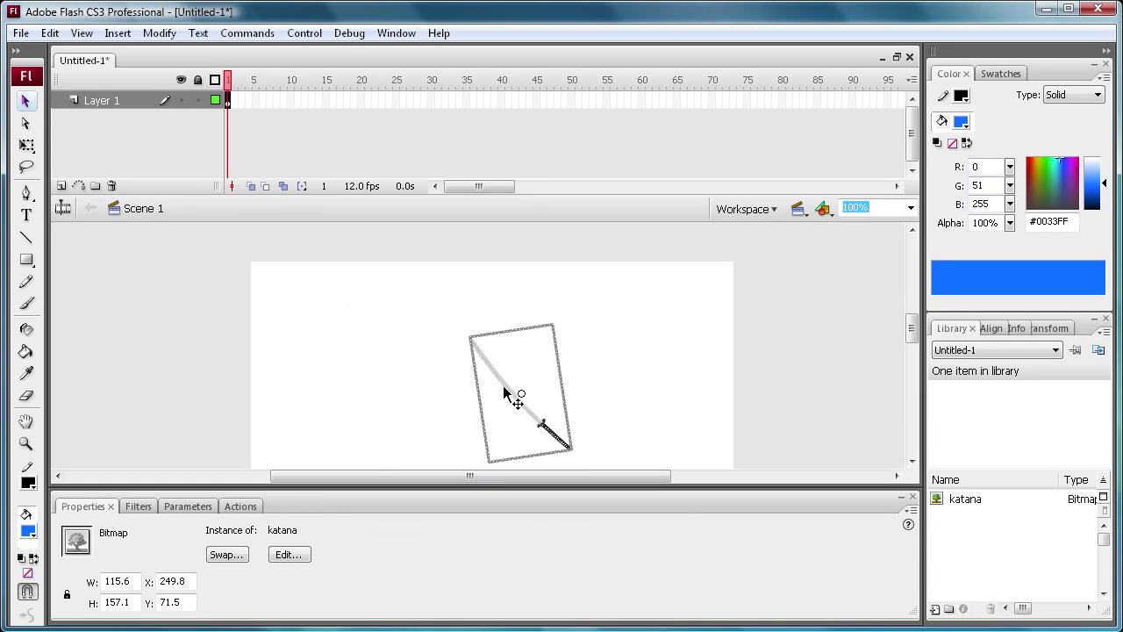
pyautogui.click(319, 326)
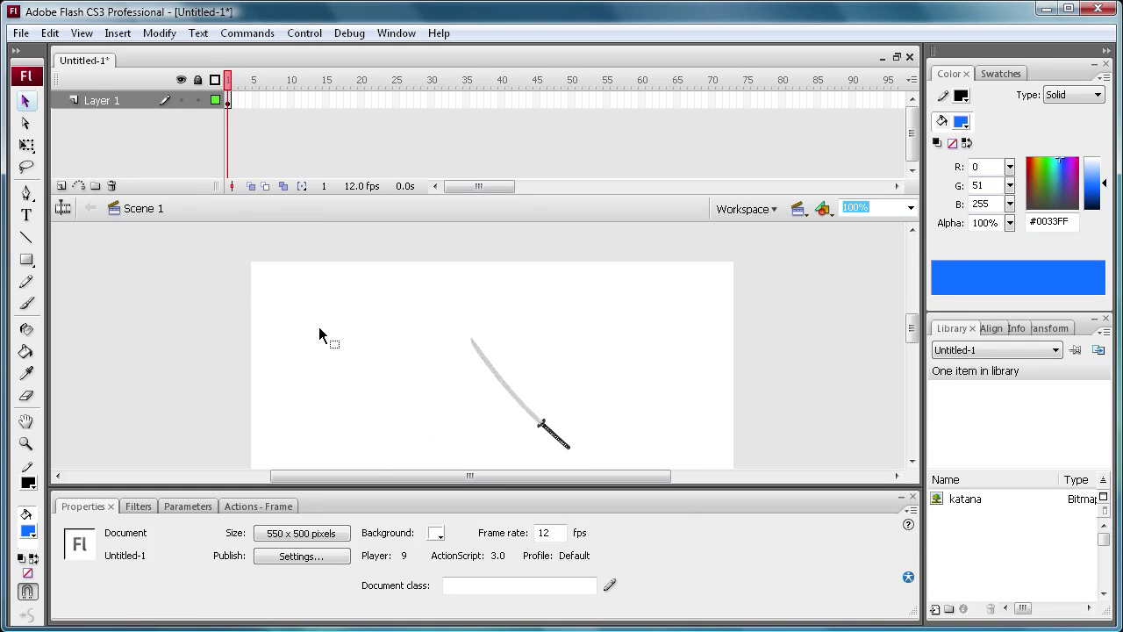
pyautogui.click(479, 355)
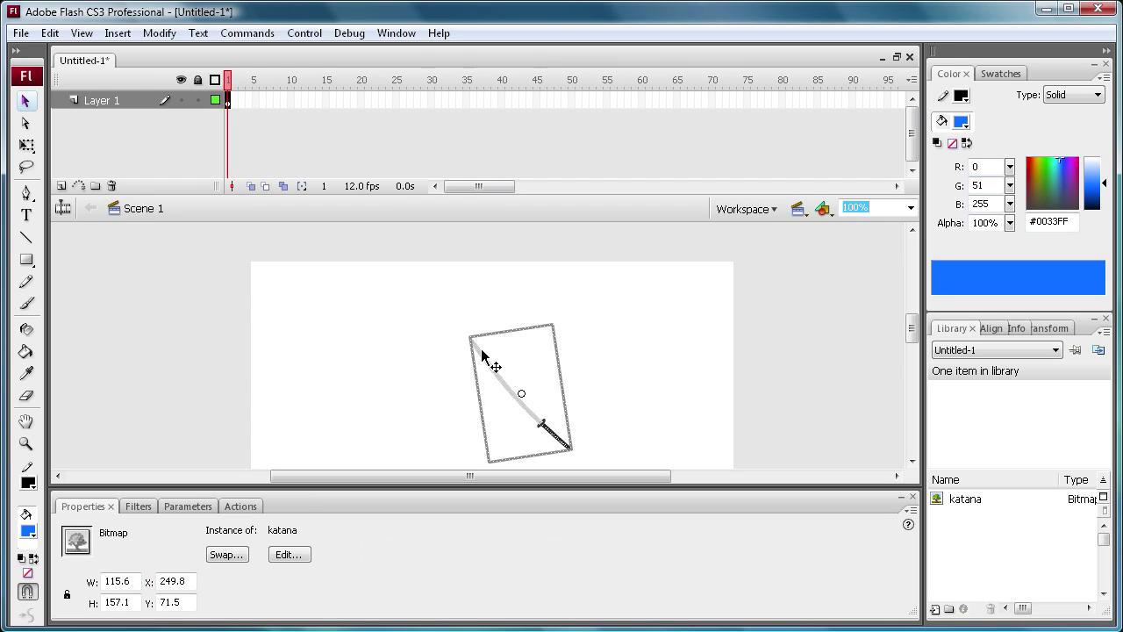
# Step: Use F8 to make the katana a Movie clip named newCursor, with instance name newCursor
pyautogui.press('F8')
pyautogui.moveTo(589, 245); pyautogui.dragTo(356, 184)
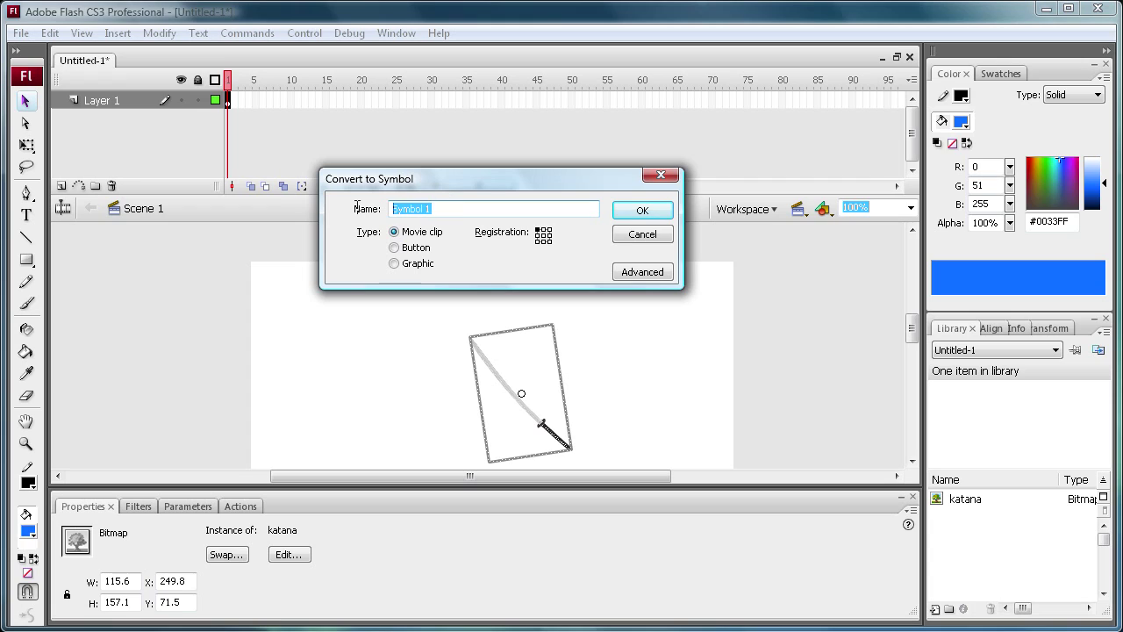
pyautogui.write('newCursor')
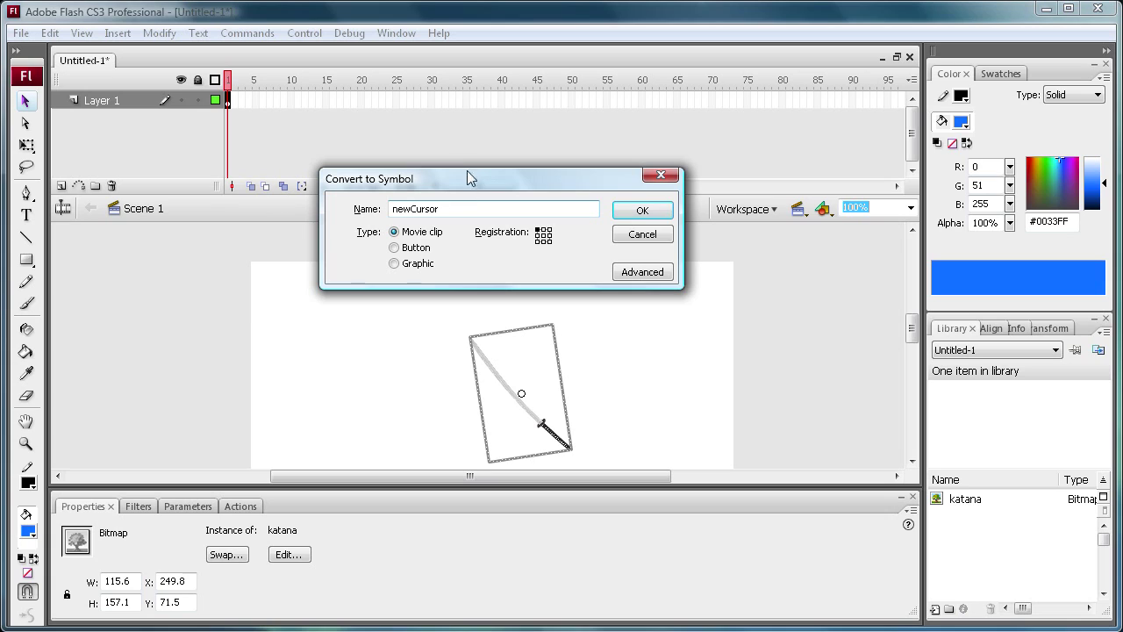
pyautogui.moveTo(391, 209); pyautogui.dragTo(433, 210)
pyautogui.click(439, 211)
pyautogui.click(637, 215)
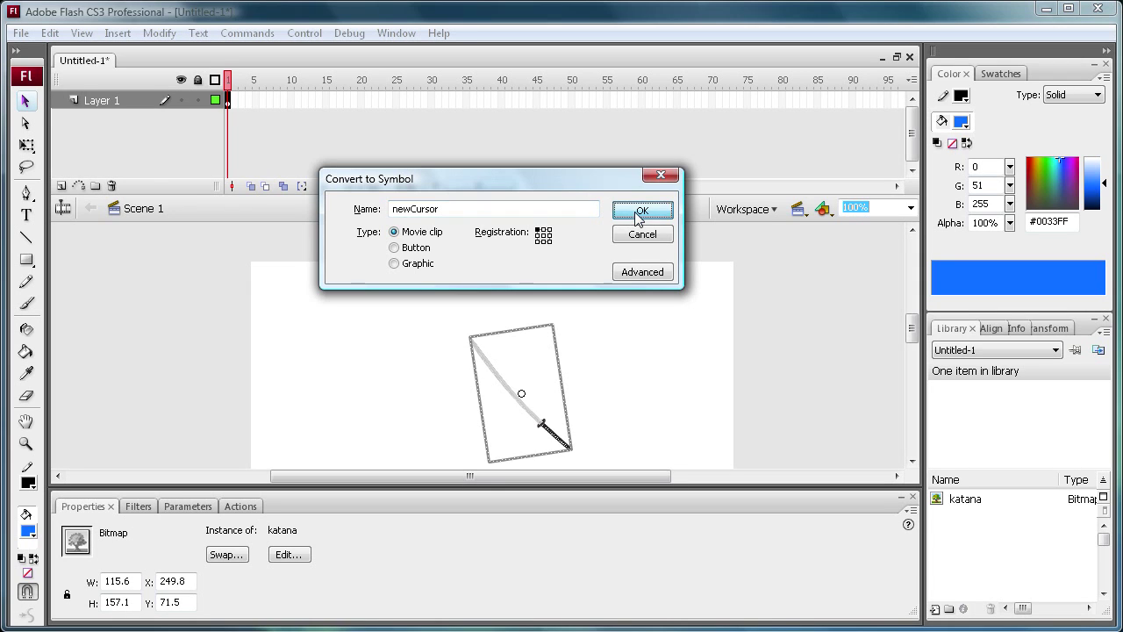
pyautogui.click(145, 553)
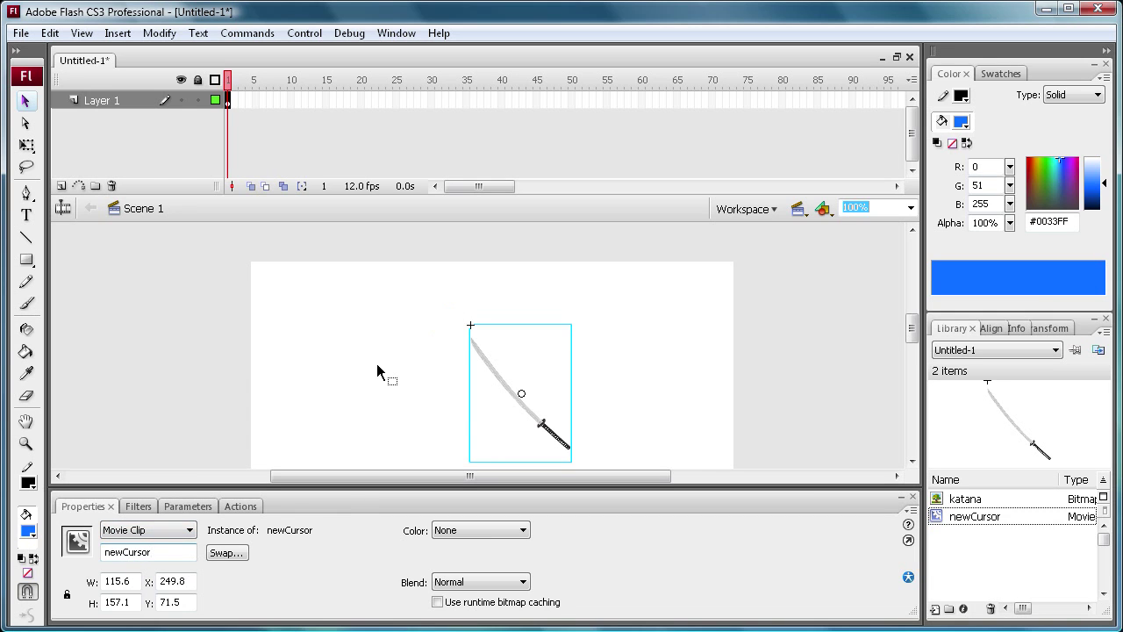
pyautogui.click(325, 309)
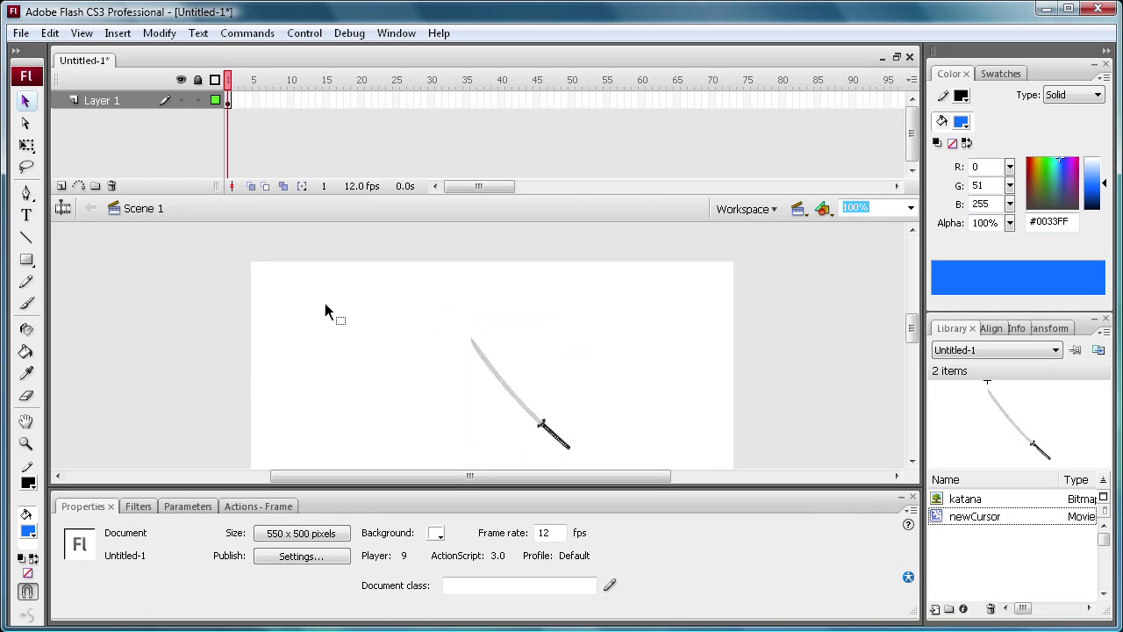
# Step: Rename Layer 1 to 'cursor' and bring up the Actions panel for its frame 1
pyautogui.click(228, 99)
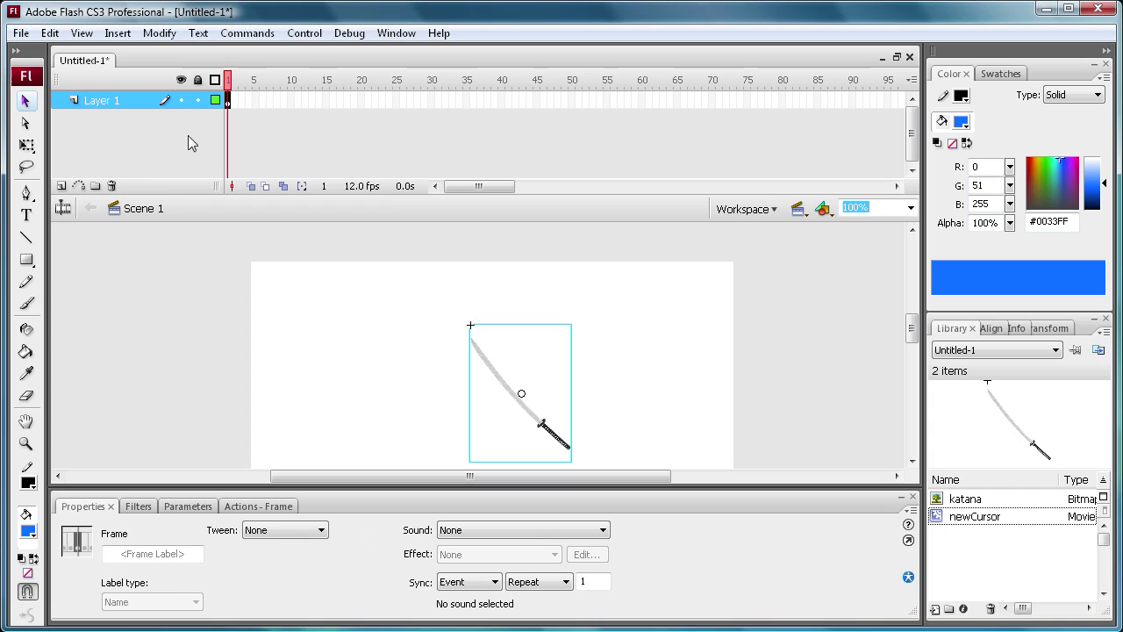
pyautogui.doubleClick(100, 102)
pyautogui.write('cursor')
pyautogui.press('Return')
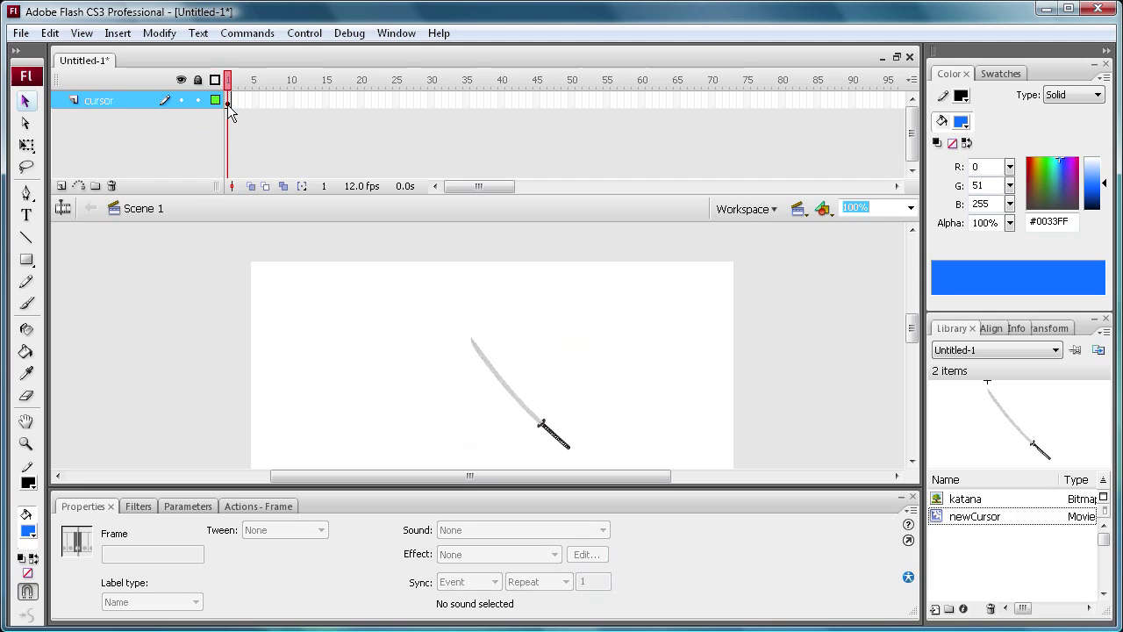
pyautogui.click(227, 104)
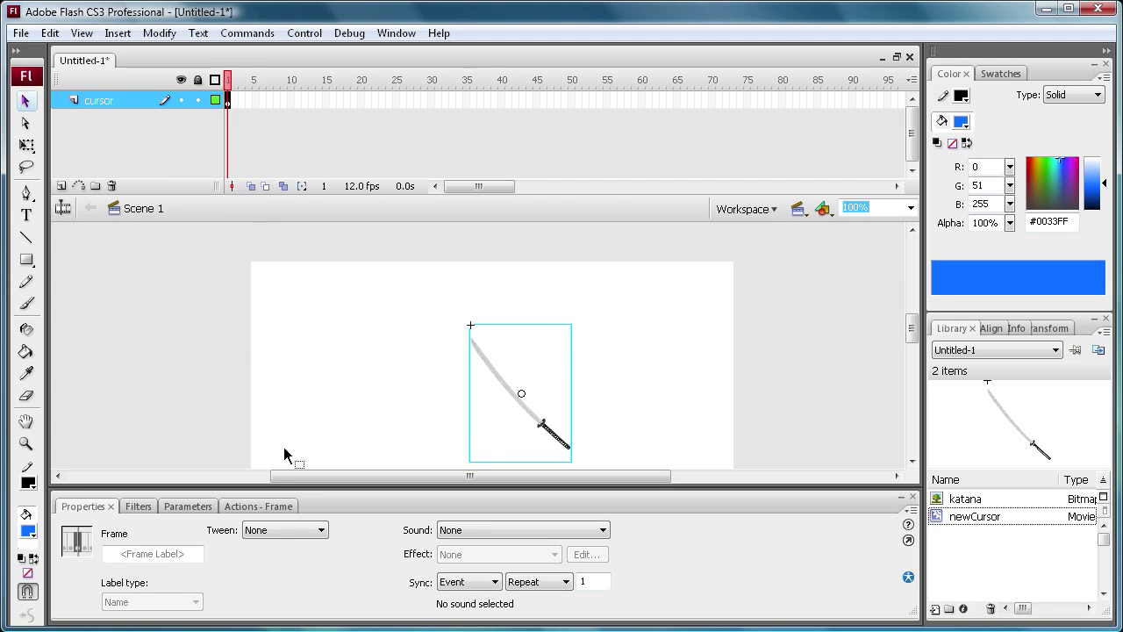
pyautogui.click(275, 505)
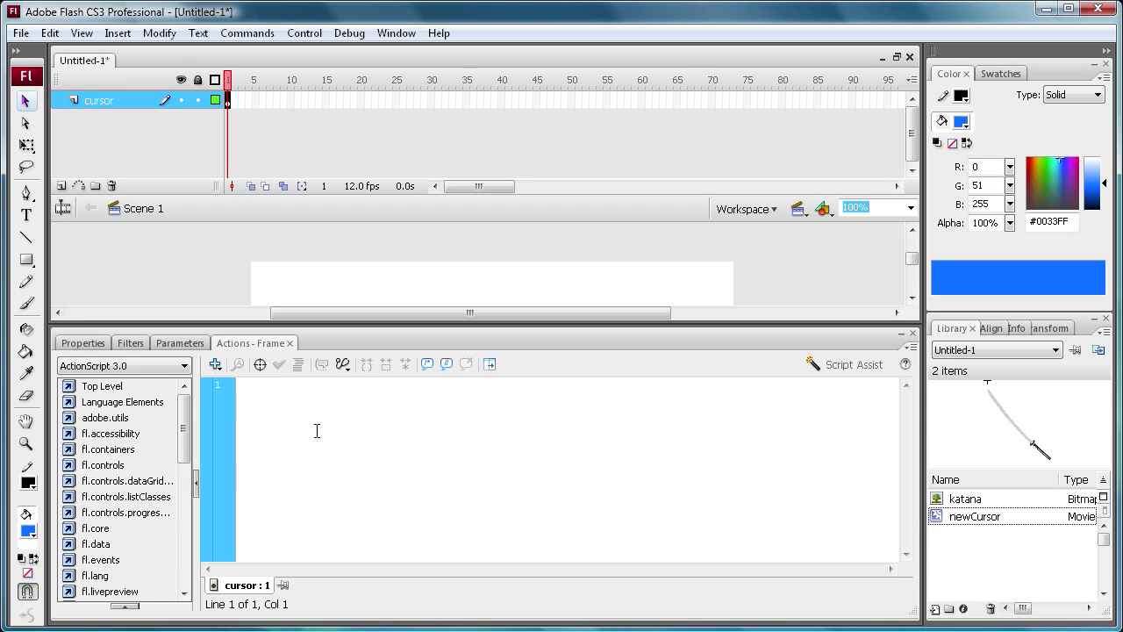
# Step: Enter the frame script 'Mouse.hide();' and 'newCursor.startDrag(true);' on two lines
pyautogui.write('Mouse')
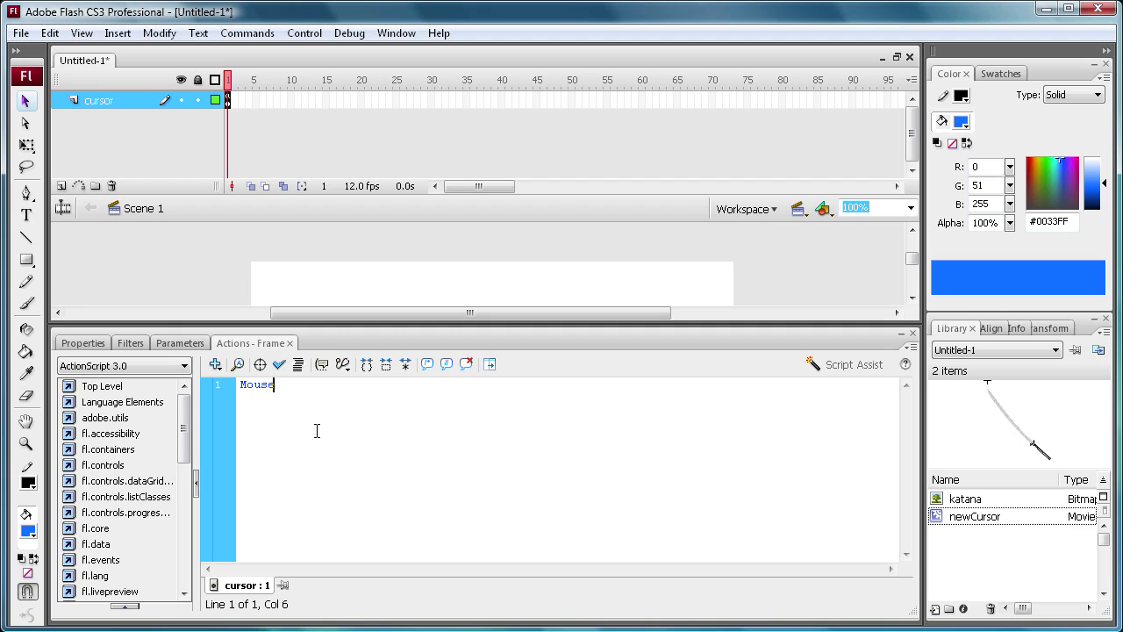
pyautogui.write('.hide')
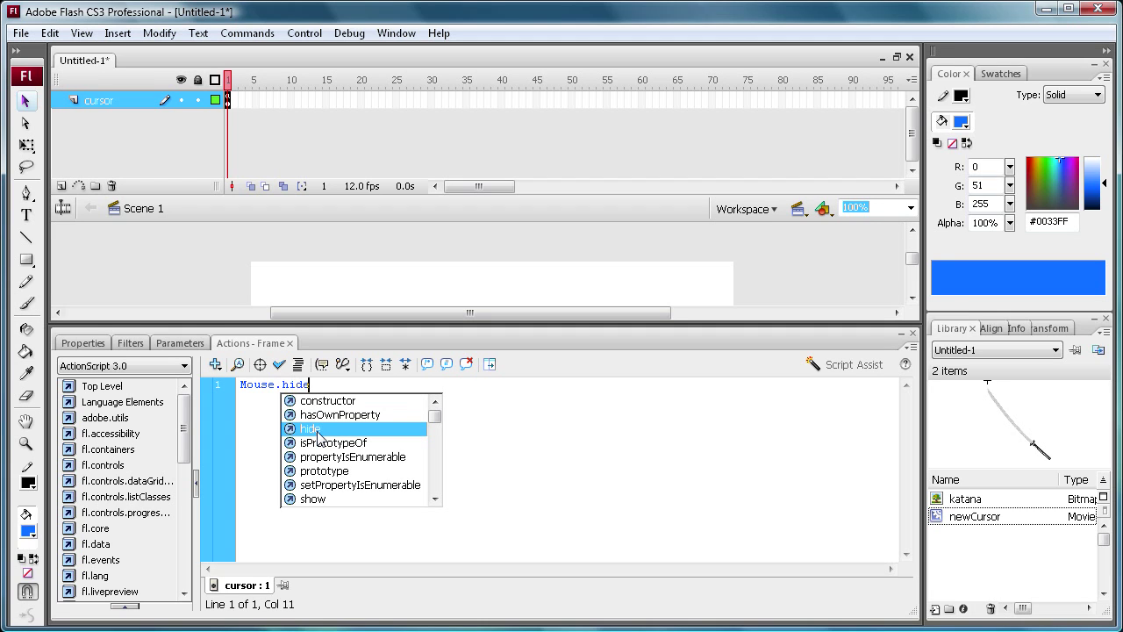
pyautogui.write('()')
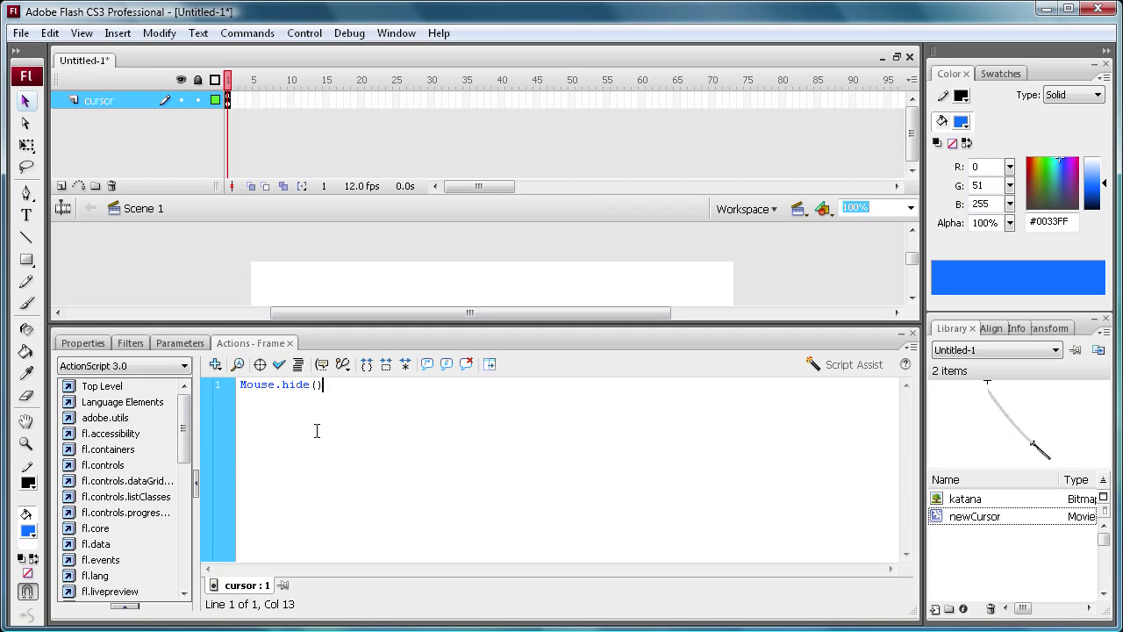
pyautogui.write(';')
pyautogui.write('new')
pyautogui.write('Curso')
pyautogui.write('r')
pyautogui.write('tart')
pyautogui.write('Drag')
pyautogui.write('()')
pyautogui.write('e')
pyautogui.press('Right')
# Step: Return to the stage properties and run Control > Test Movie to preview the katana cursor
pyautogui.click(94, 347)
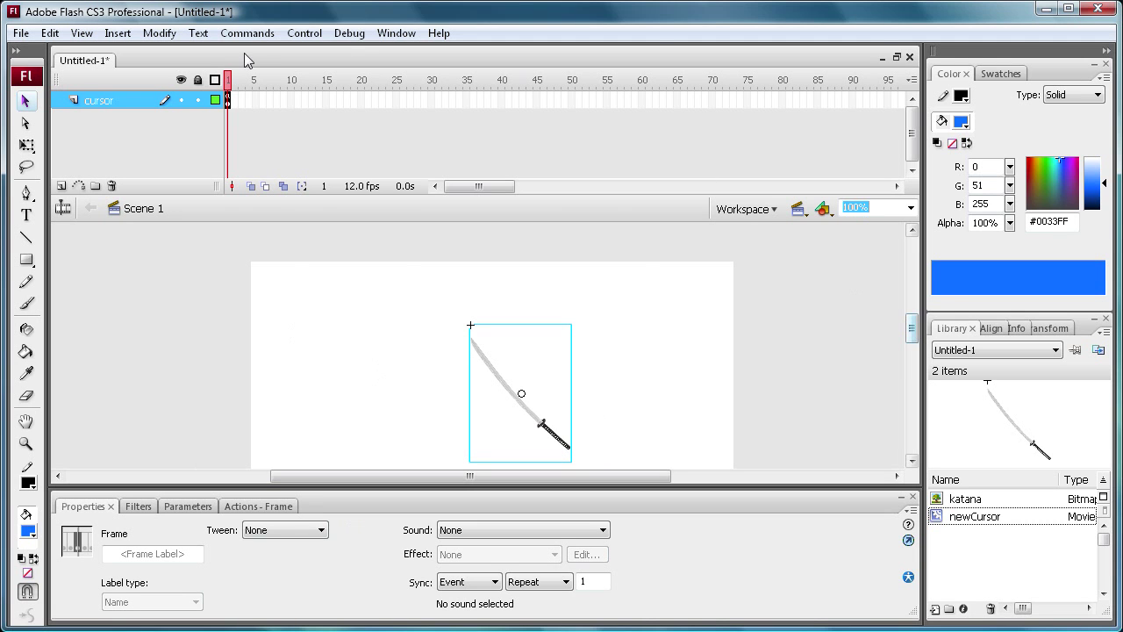
pyautogui.click(303, 35)
pyautogui.click(333, 163)
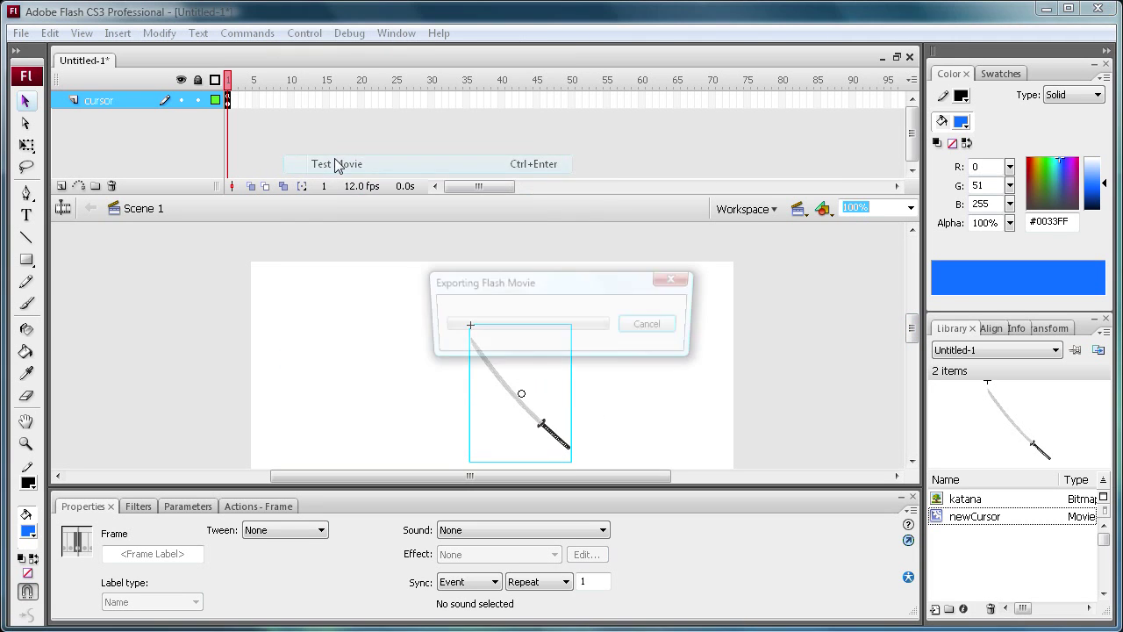